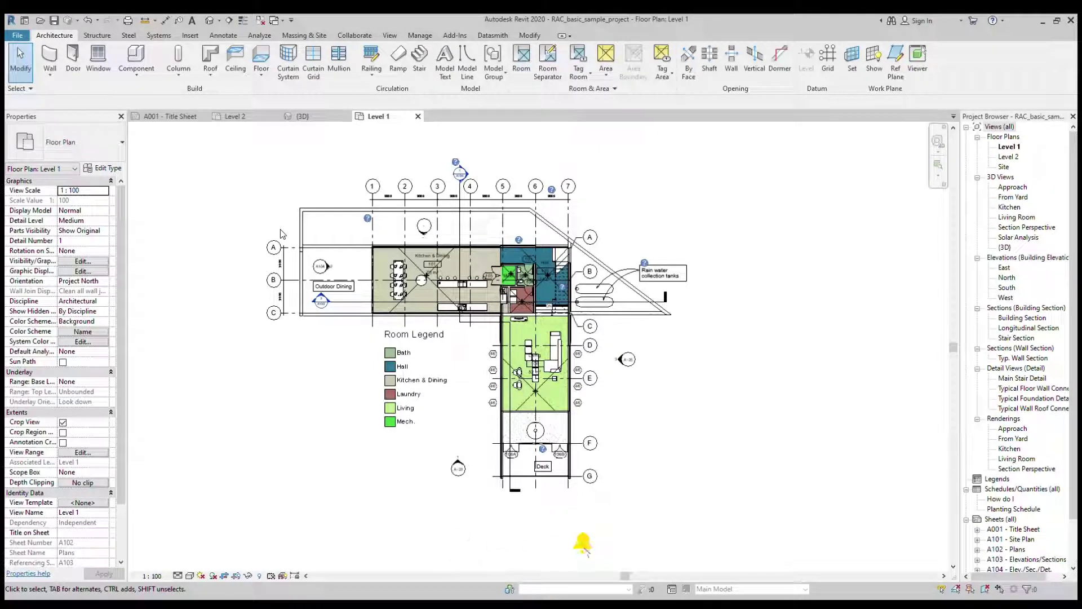
# Examine the house in the Level 1 floor plan and from several angles in the 3D view
pyautogui.scroll(-2, 463, 275)
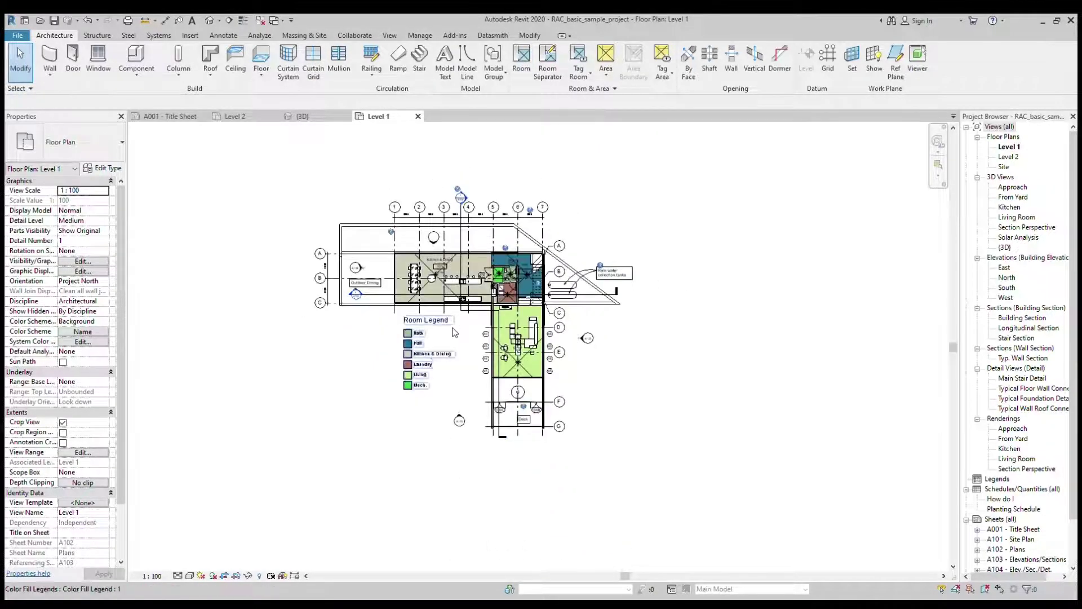
pyautogui.scroll(1, 430, 357)
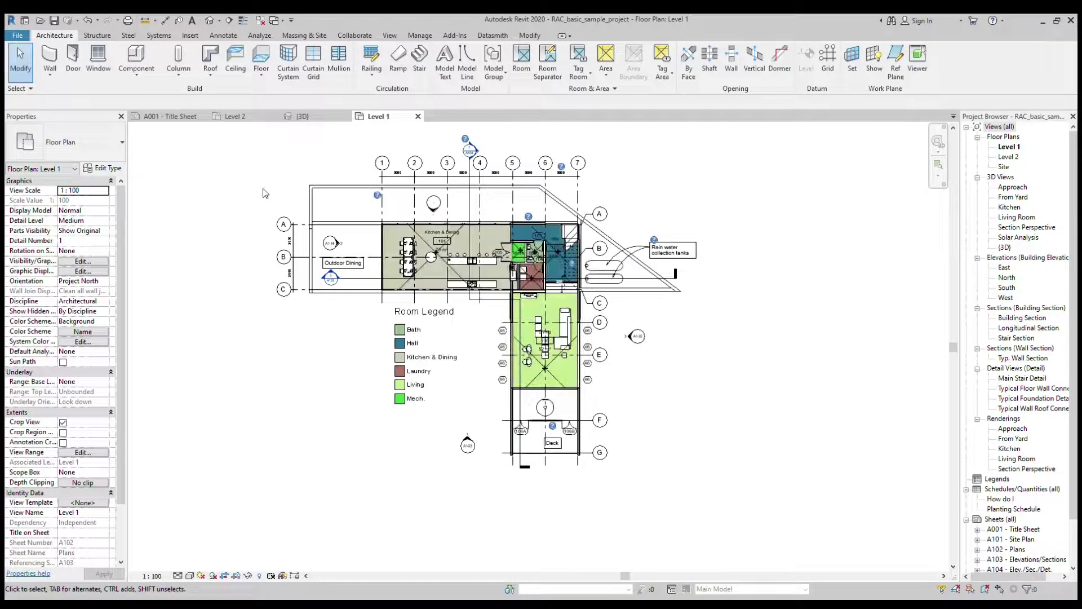
pyautogui.click(305, 117)
pyautogui.scroll(-3, 552, 334)
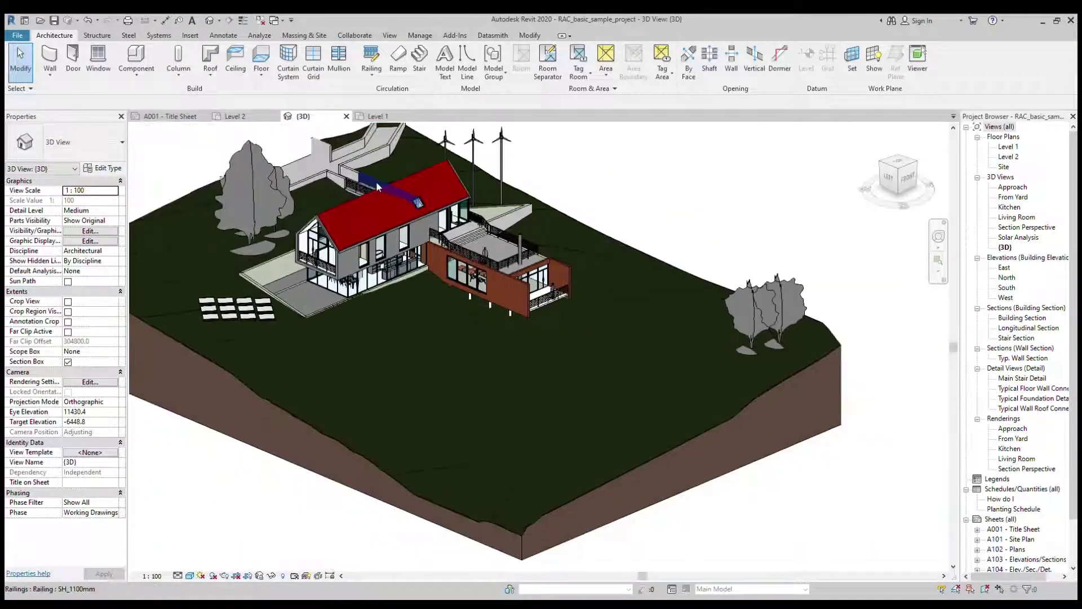
pyautogui.scroll(2, 358, 166)
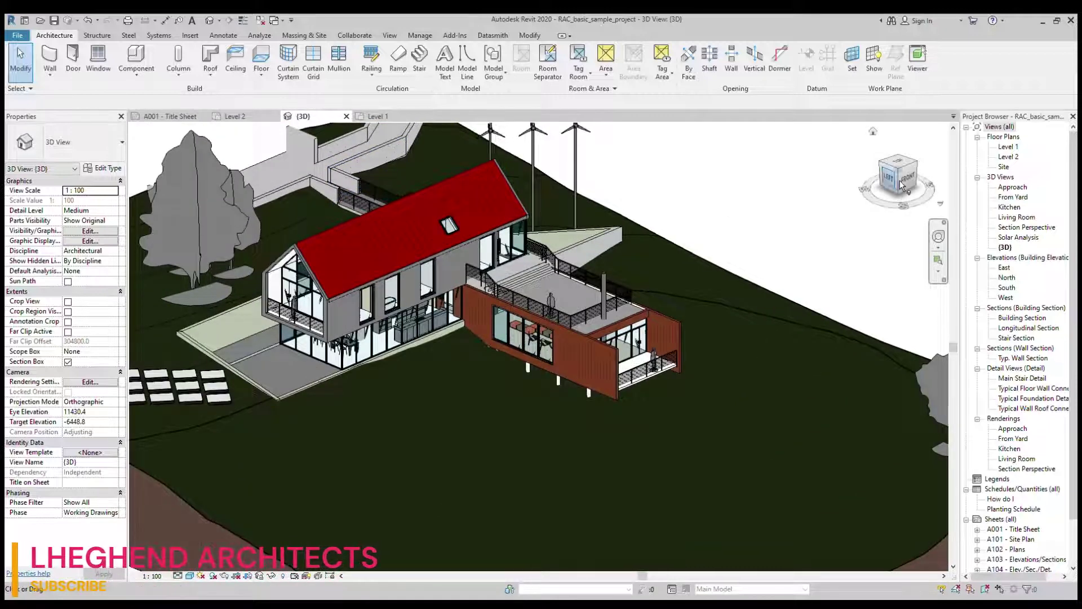
pyautogui.moveTo(892, 193)
pyautogui.mouseDown()
pyautogui.moveTo(857, 231)
pyautogui.moveTo(823, 237)
pyautogui.moveTo(864, 205)
pyautogui.mouseUp()
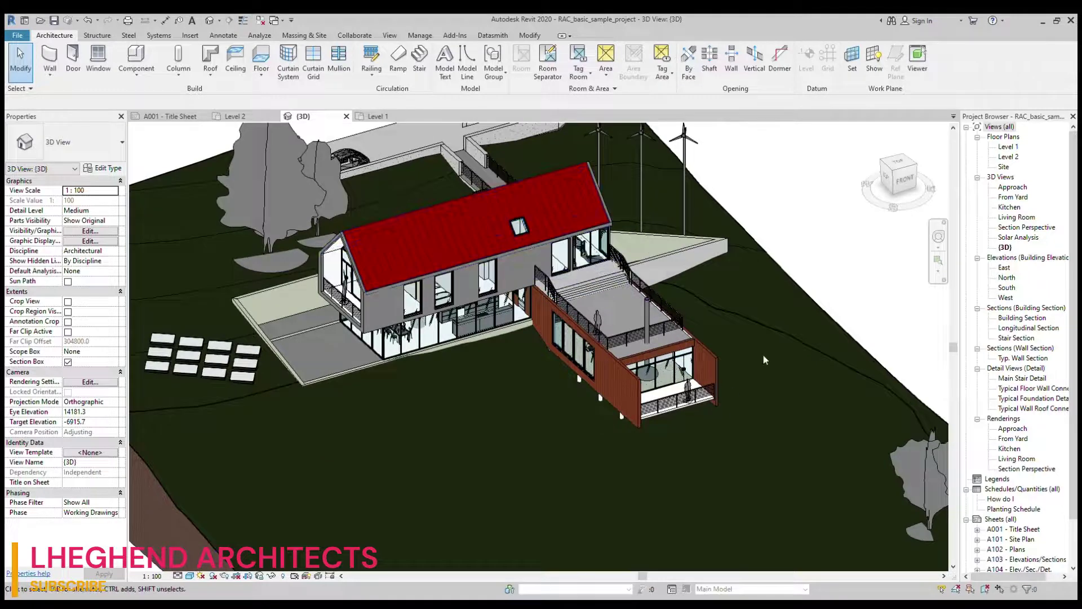
pyautogui.click(916, 177)
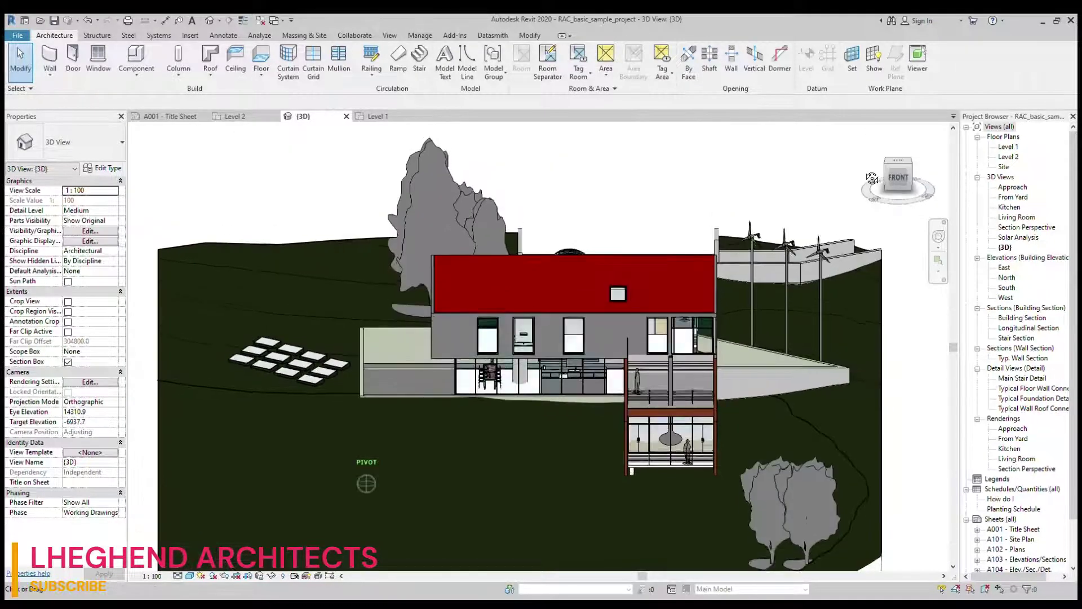
pyautogui.click(386, 118)
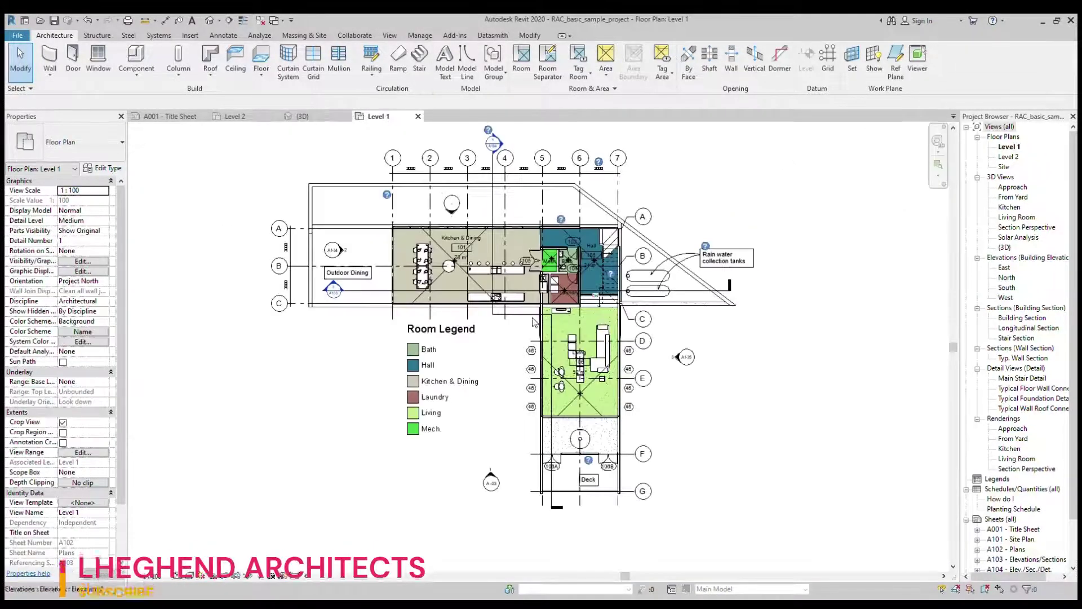
# Place a horizontal building section across the Living room in the Level 1 plan, between grids E and F
pyautogui.scroll(3, 586, 394)
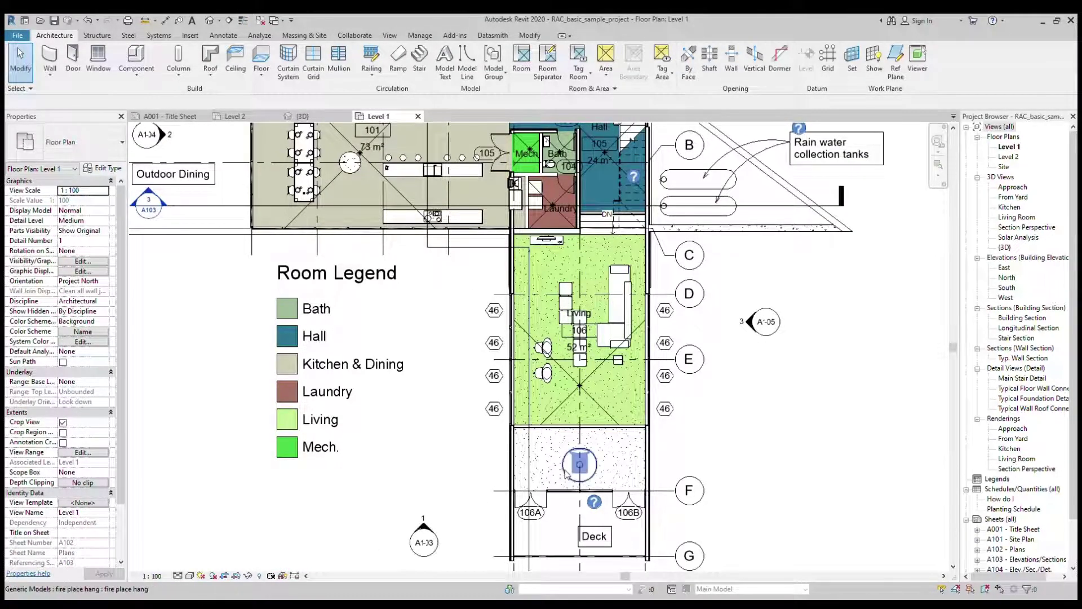
pyautogui.scroll(2, 547, 454)
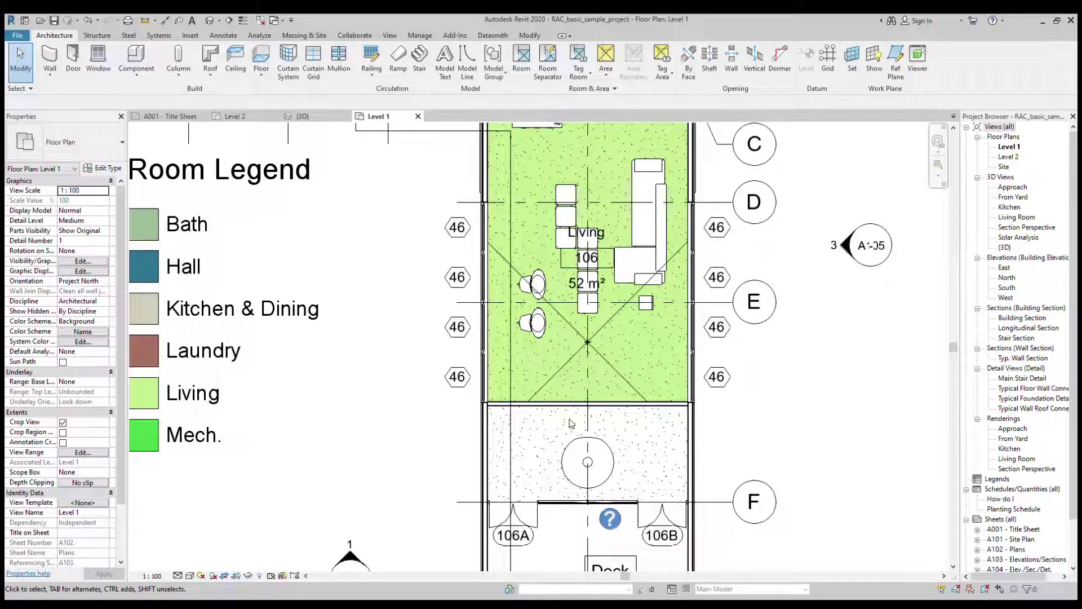
pyautogui.scroll(-1, 413, 321)
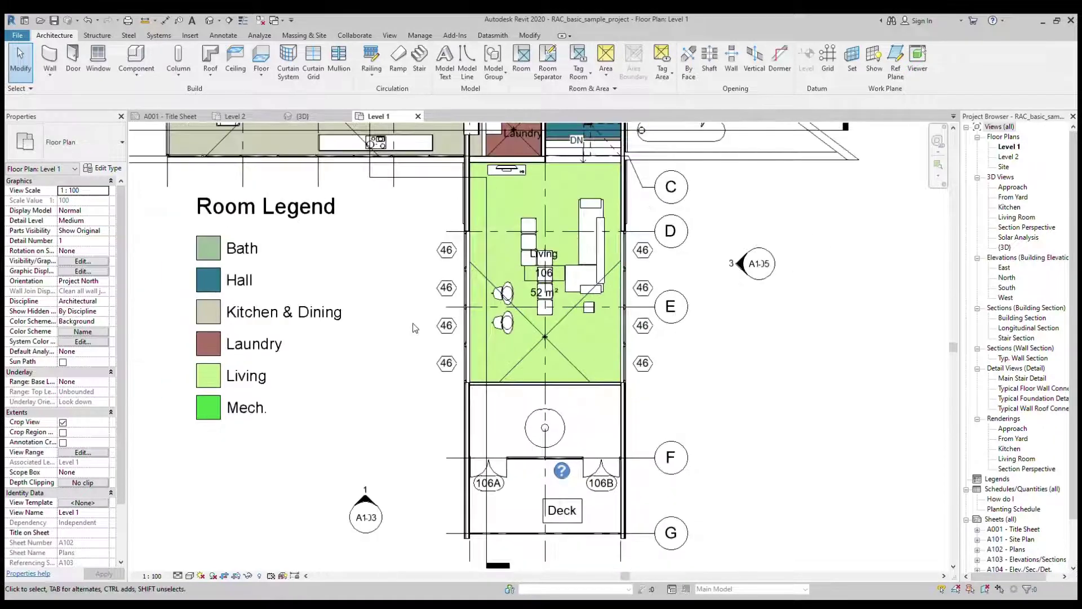
pyautogui.scroll(1, 505, 355)
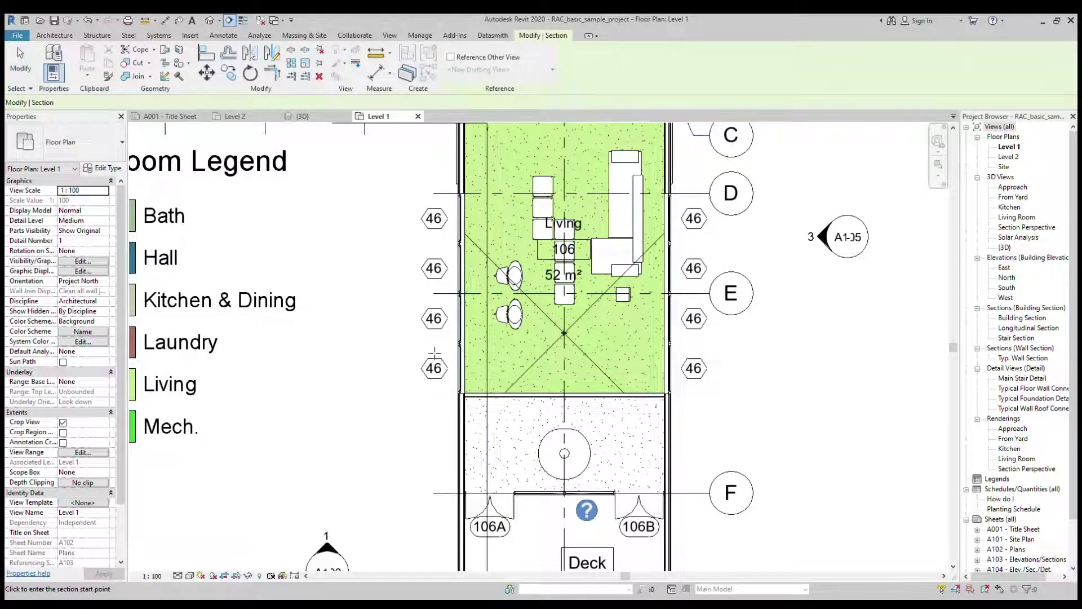
pyautogui.click(432, 343)
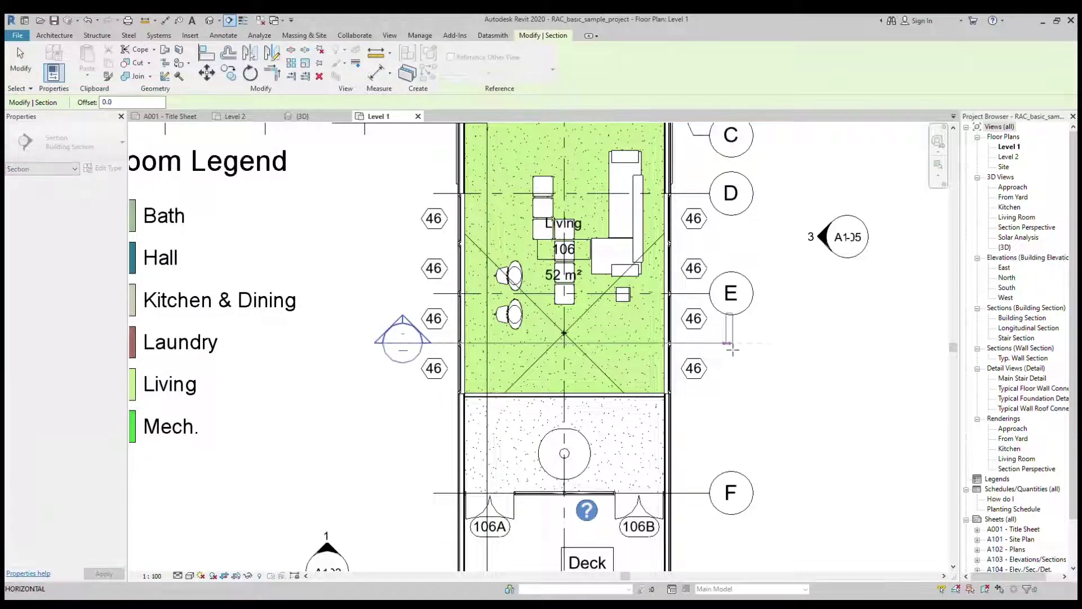
pyautogui.click(779, 335)
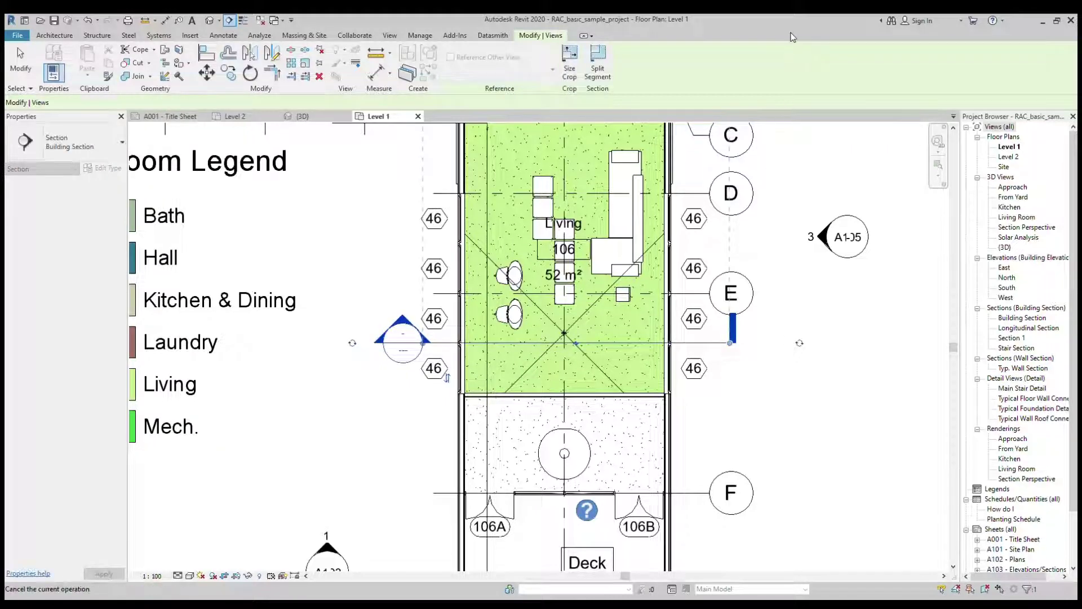
pyautogui.press('Escape')
pyautogui.press('Escape')
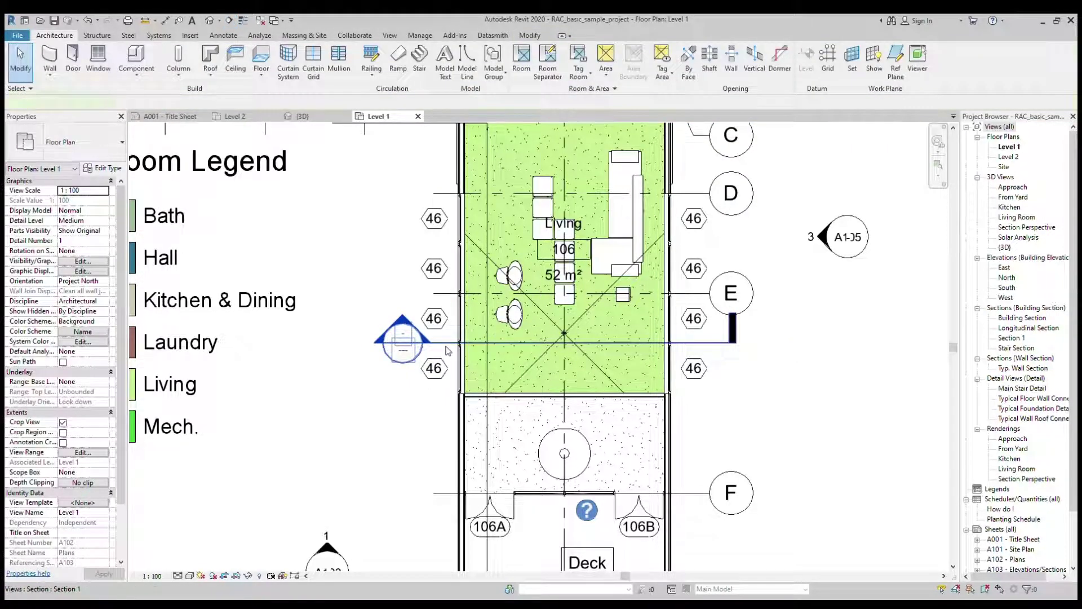
# Flip the new Living room section so that it looks toward the deck
pyautogui.click(449, 343)
pyautogui.scroll(-3, 552, 411)
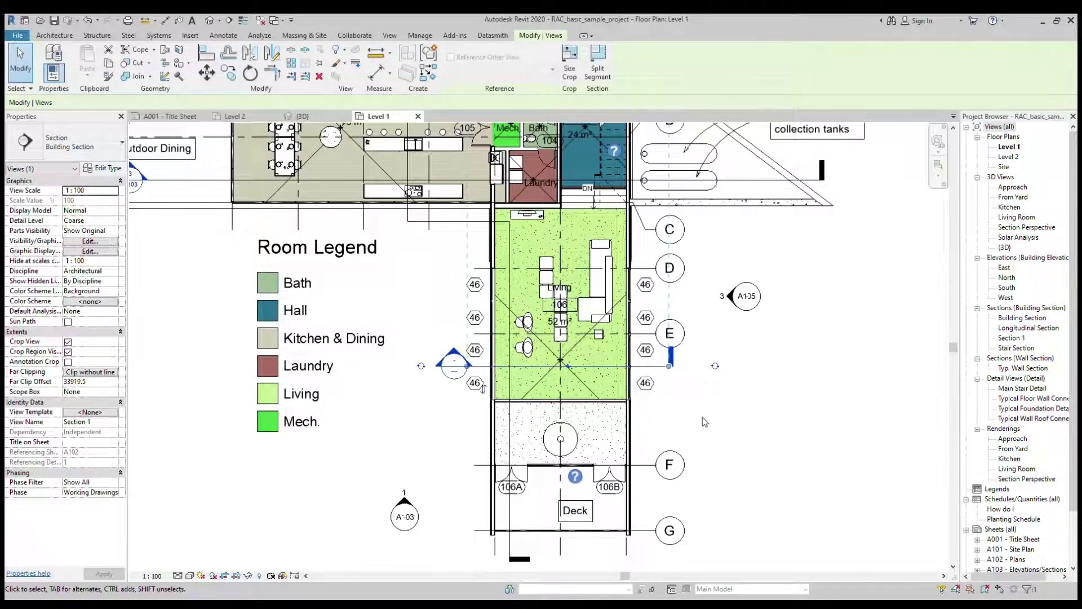
pyautogui.scroll(-2, 702, 417)
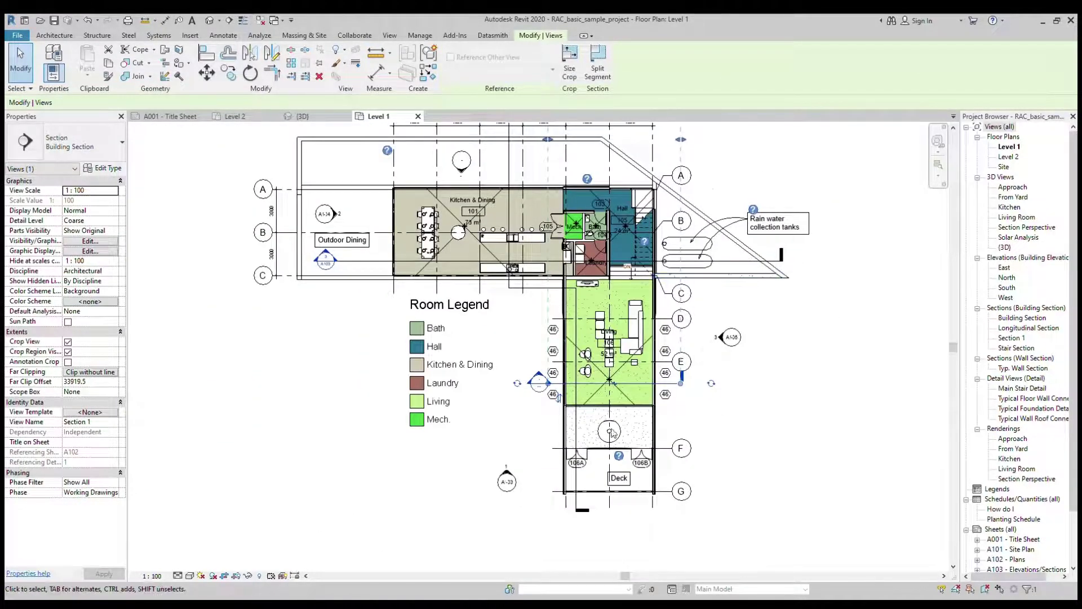
pyautogui.scroll(2, 695, 381)
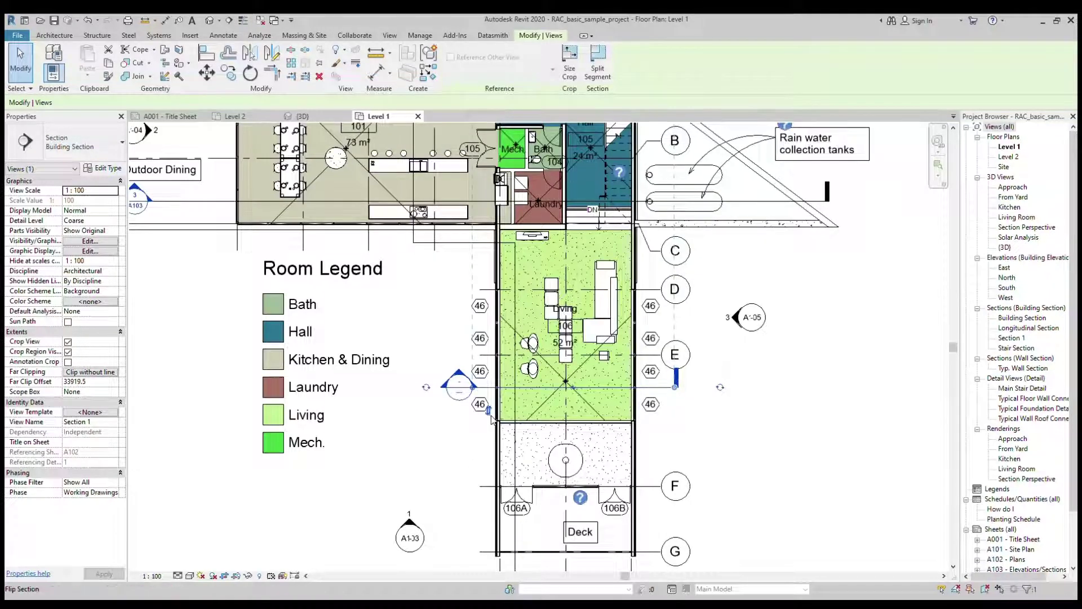
pyautogui.click(489, 413)
pyautogui.click(742, 398)
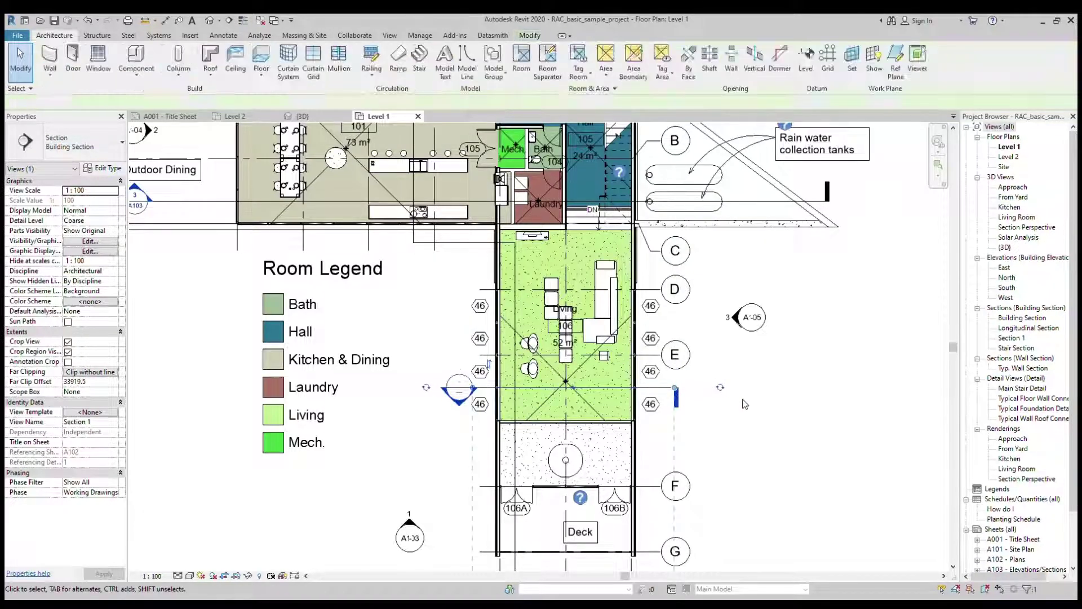
# Open the view of the new Living room section and inspect the space there
pyautogui.scroll(2, 531, 410)
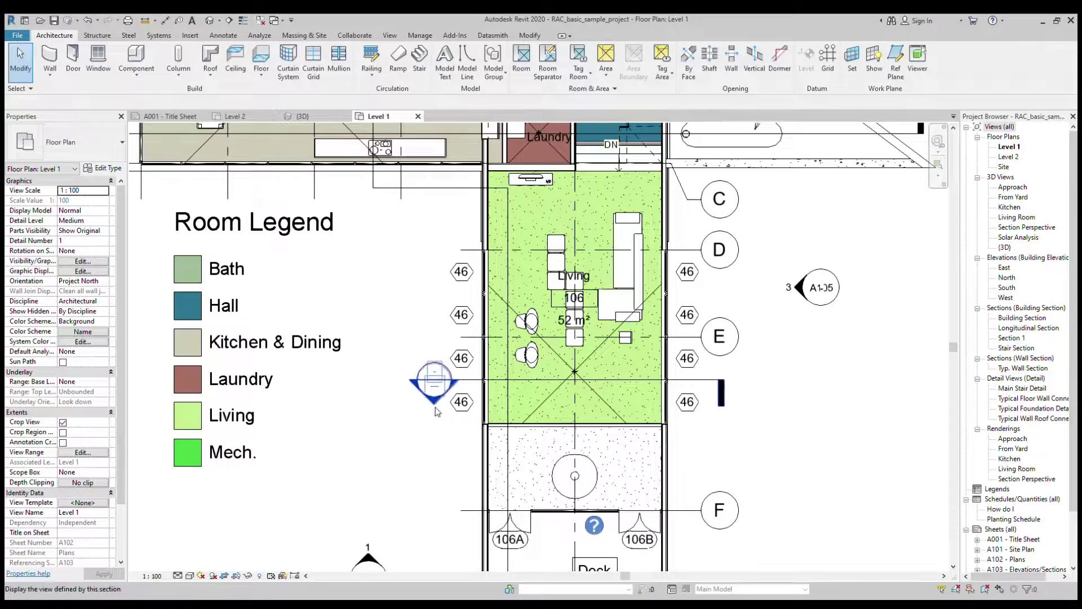
pyautogui.doubleClick(433, 408)
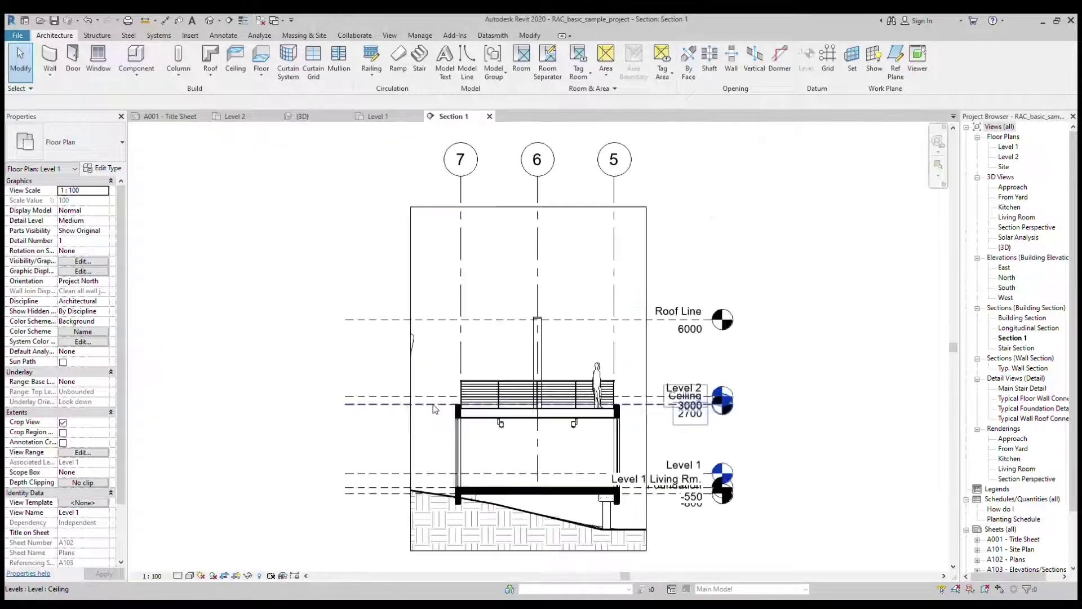
pyautogui.scroll(3, 452, 391)
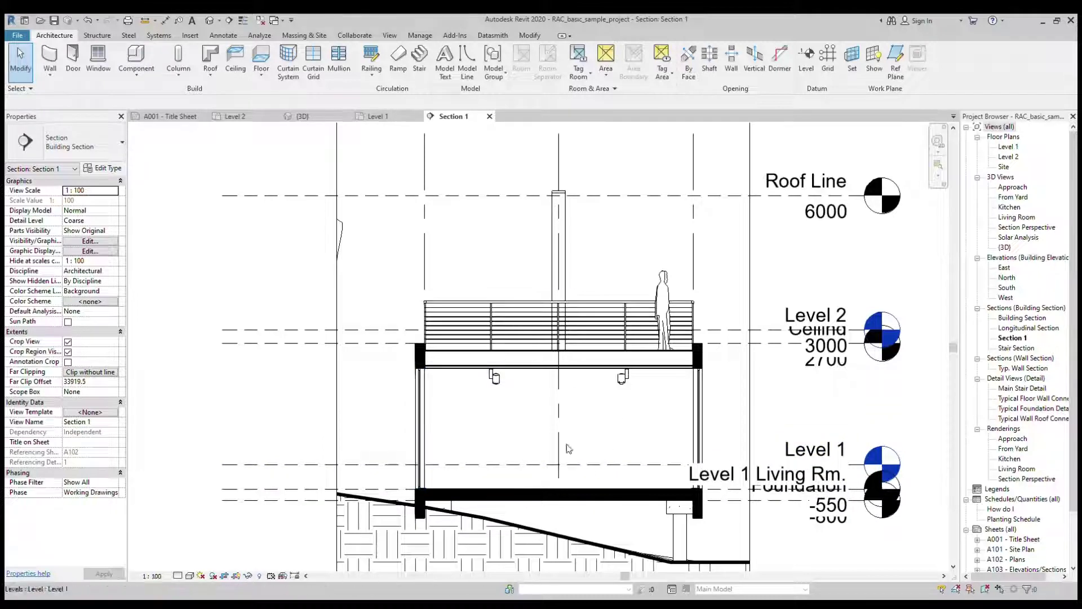
# Select the interior partition wall between the Living room and the deck in Level 1, and open its profile for editing in Section 1
pyautogui.click(375, 117)
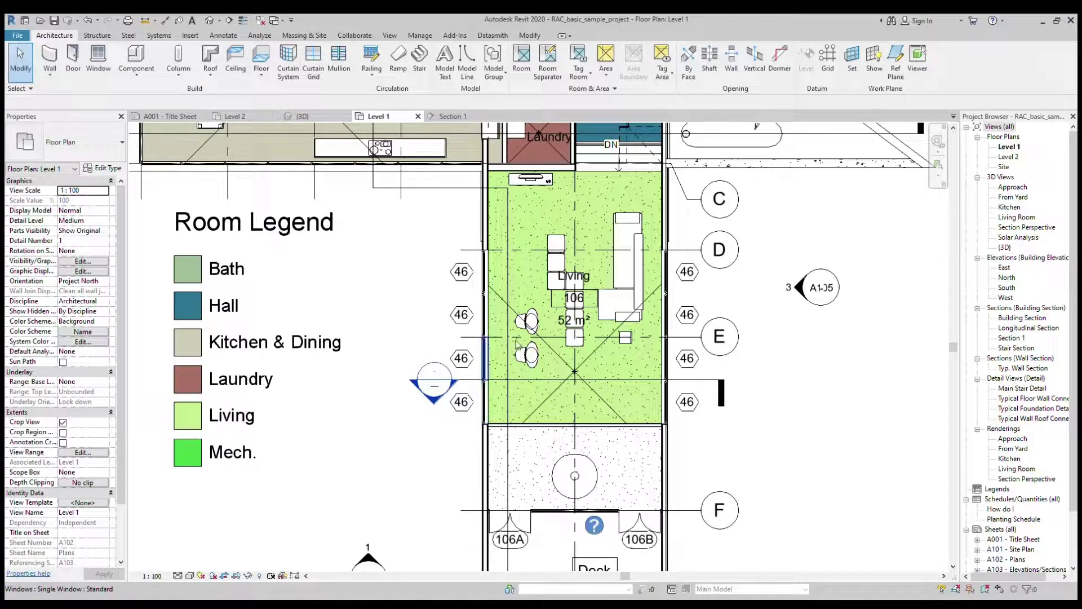
pyautogui.scroll(-1, 533, 422)
pyautogui.scroll(2, 534, 423)
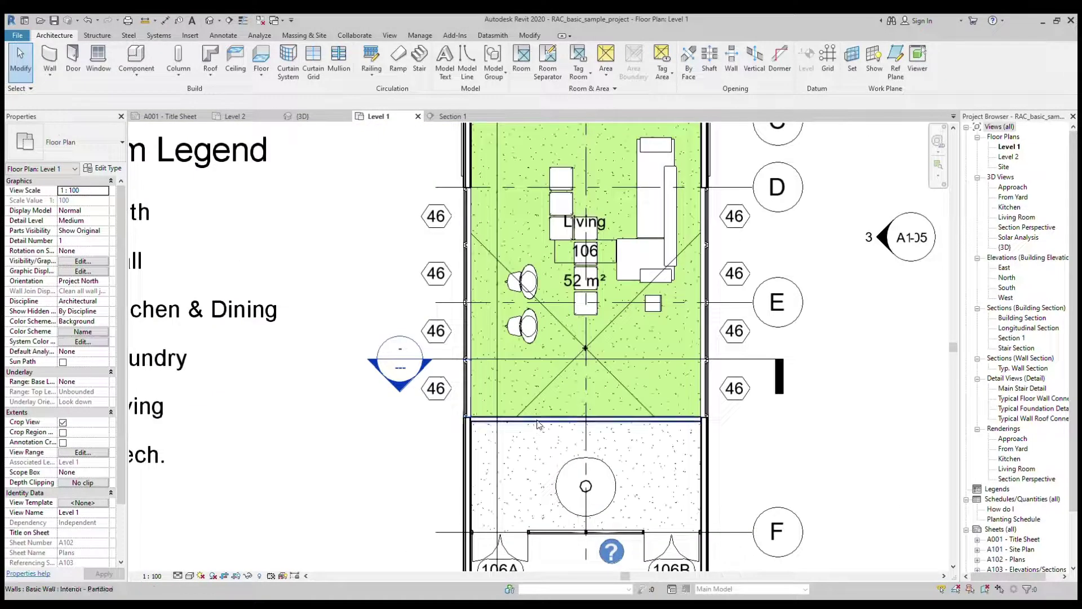
pyautogui.click(538, 424)
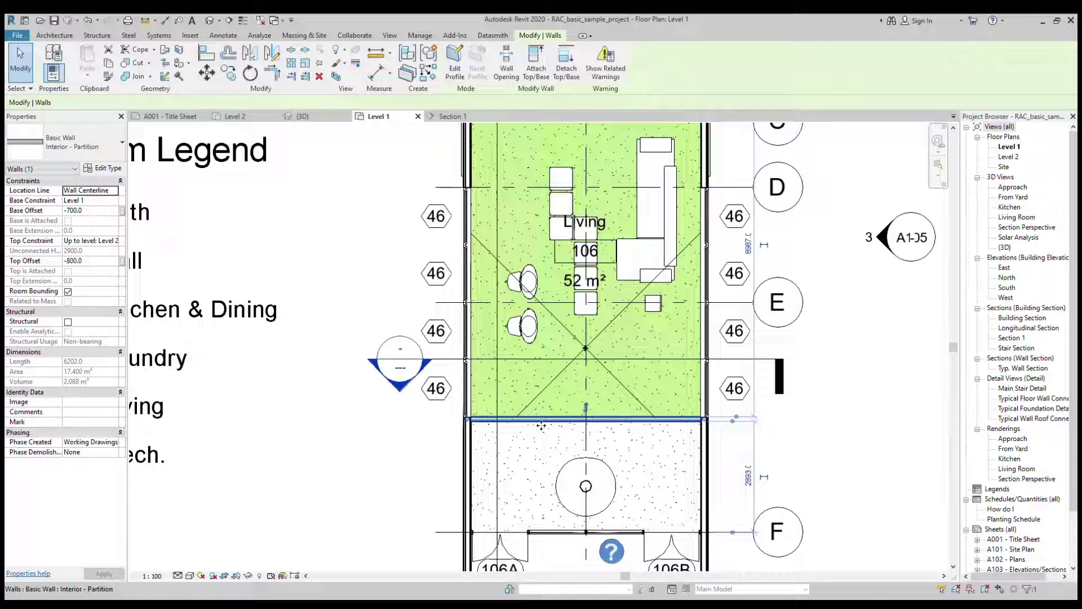
pyautogui.click(450, 118)
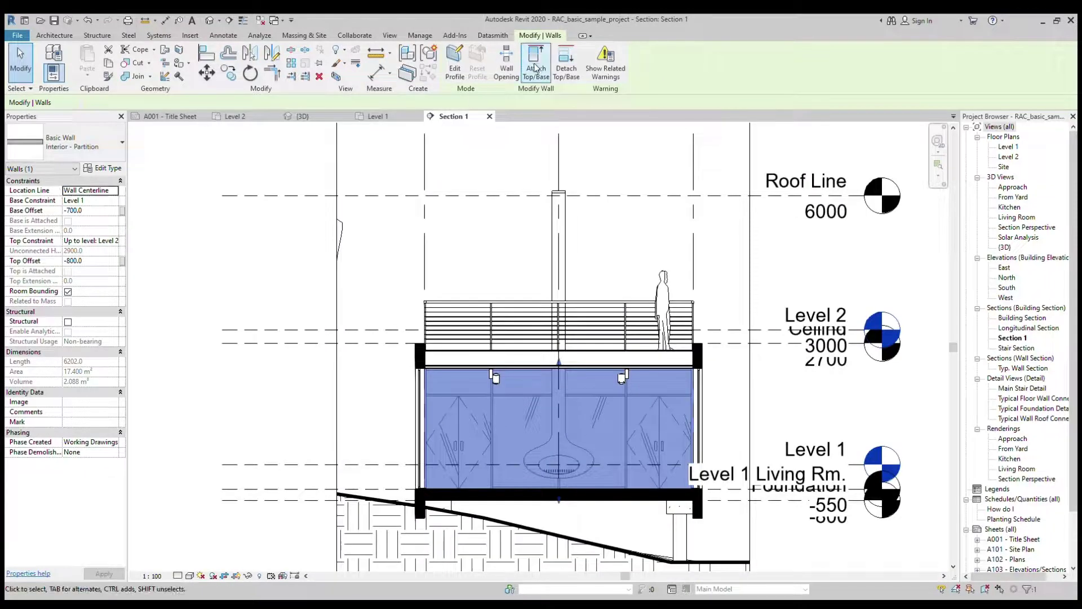
pyautogui.click(459, 62)
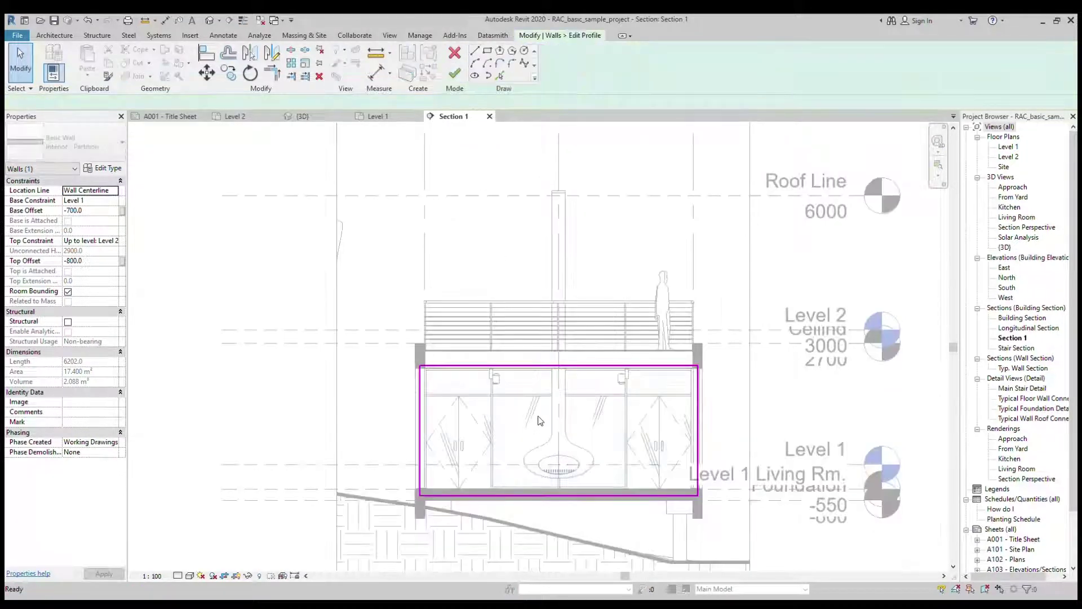
pyautogui.scroll(2, 525, 496)
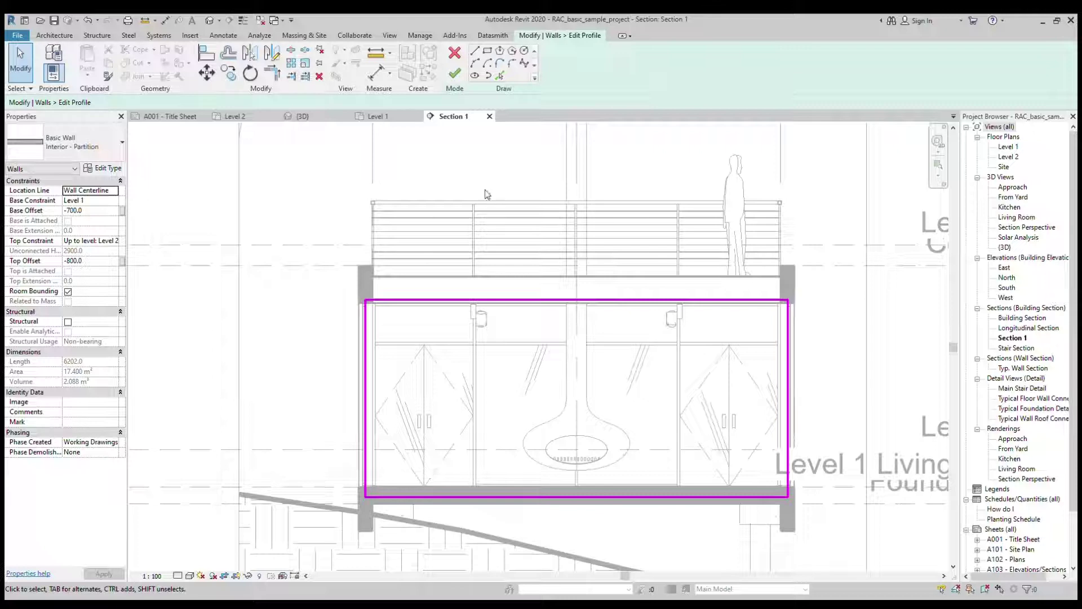
pyautogui.scroll(2, 486, 498)
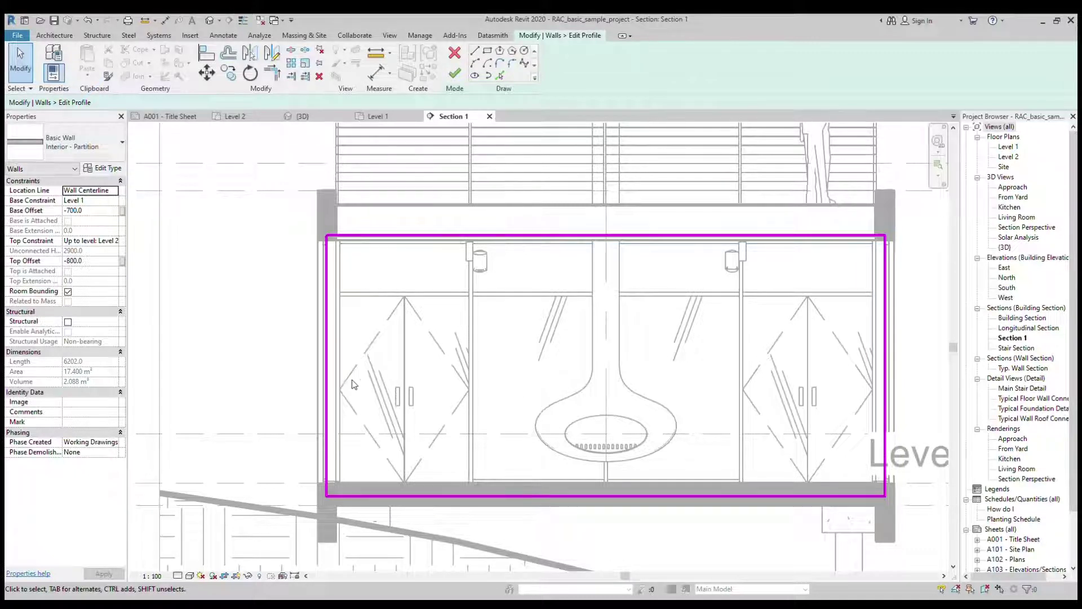
# Draw a vertical line 2100 mm high up from the Living room floor line, left of the hanging fireplace, as the opening's first side
pyautogui.click(475, 55)
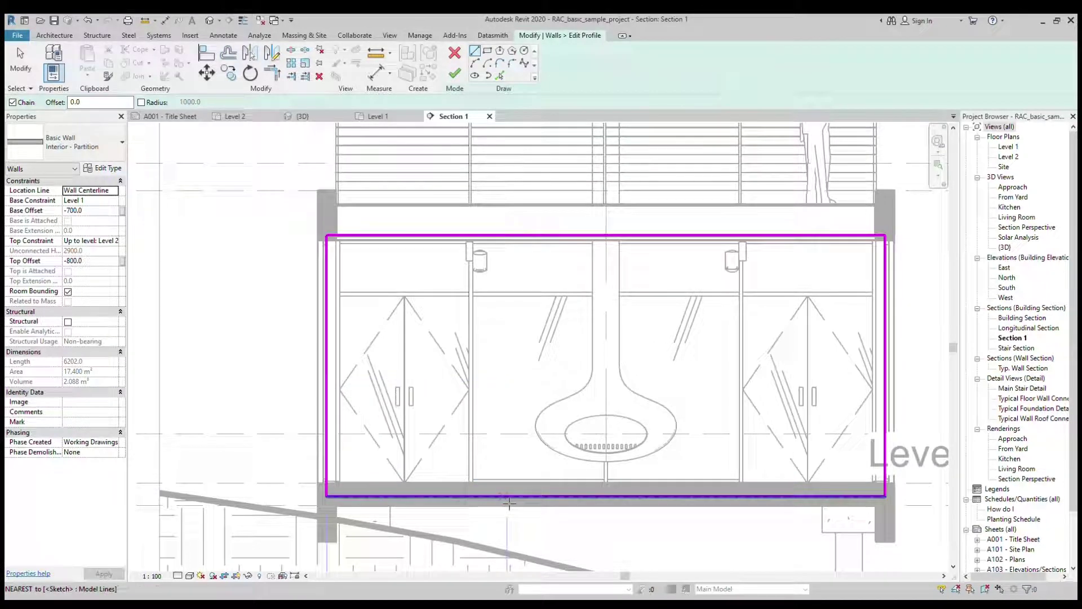
pyautogui.click(507, 481)
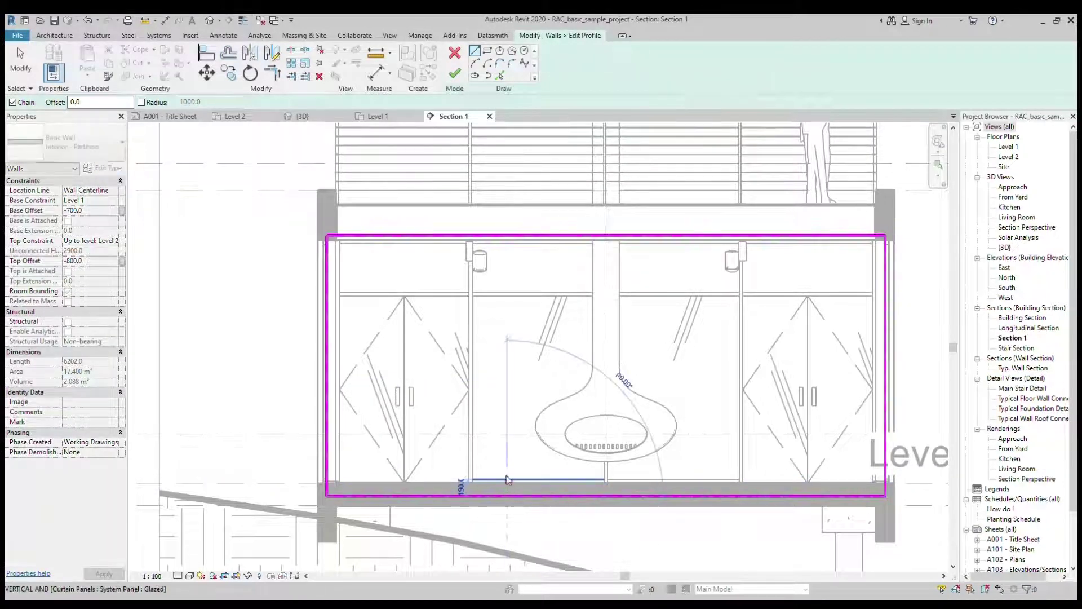
pyautogui.click(536, 328)
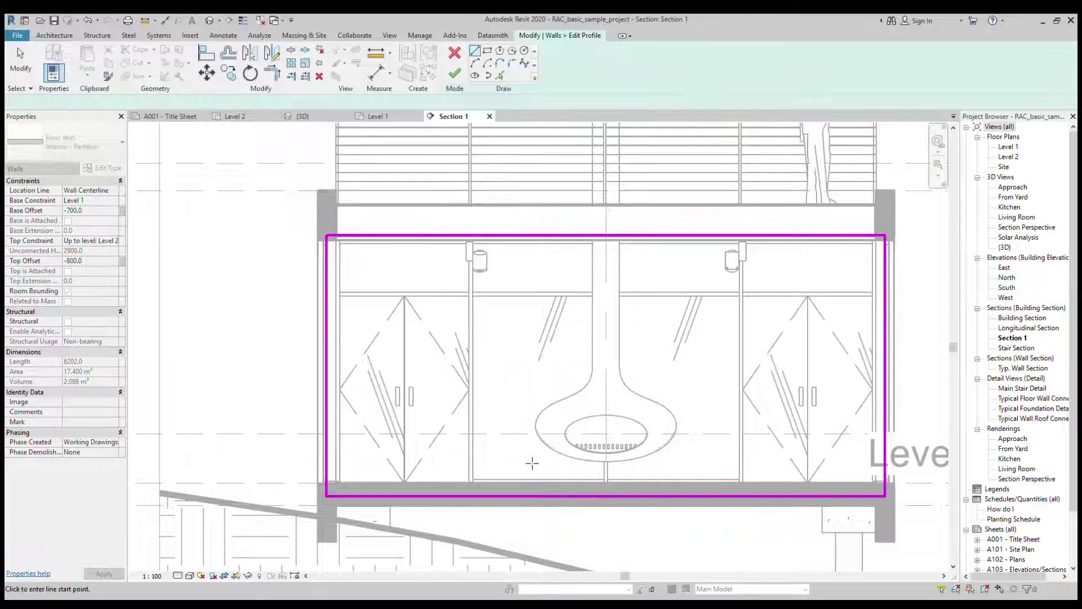
pyautogui.click(507, 484)
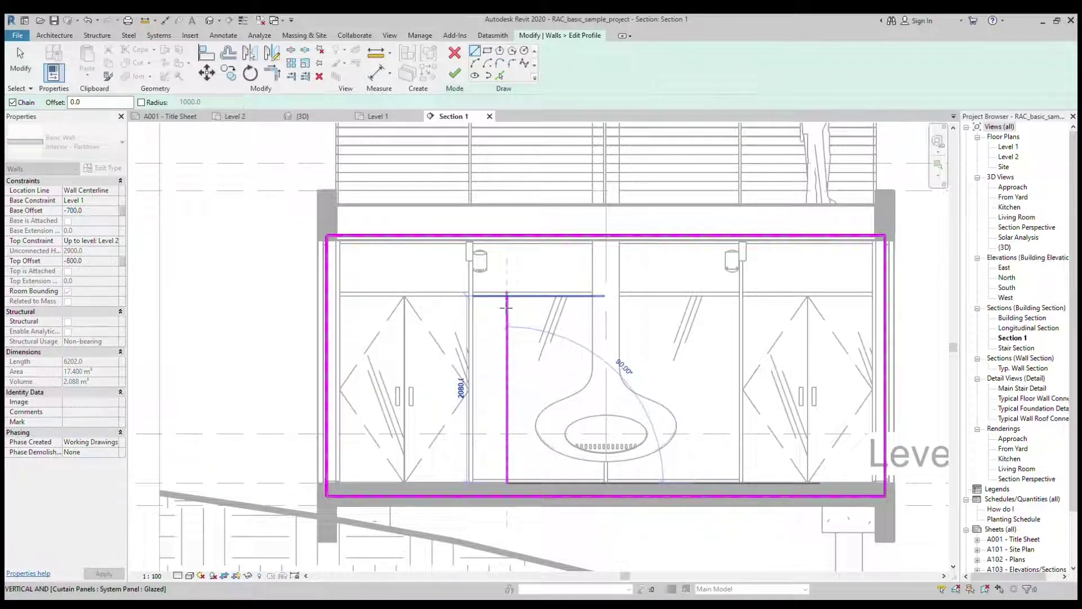
pyautogui.write('2')
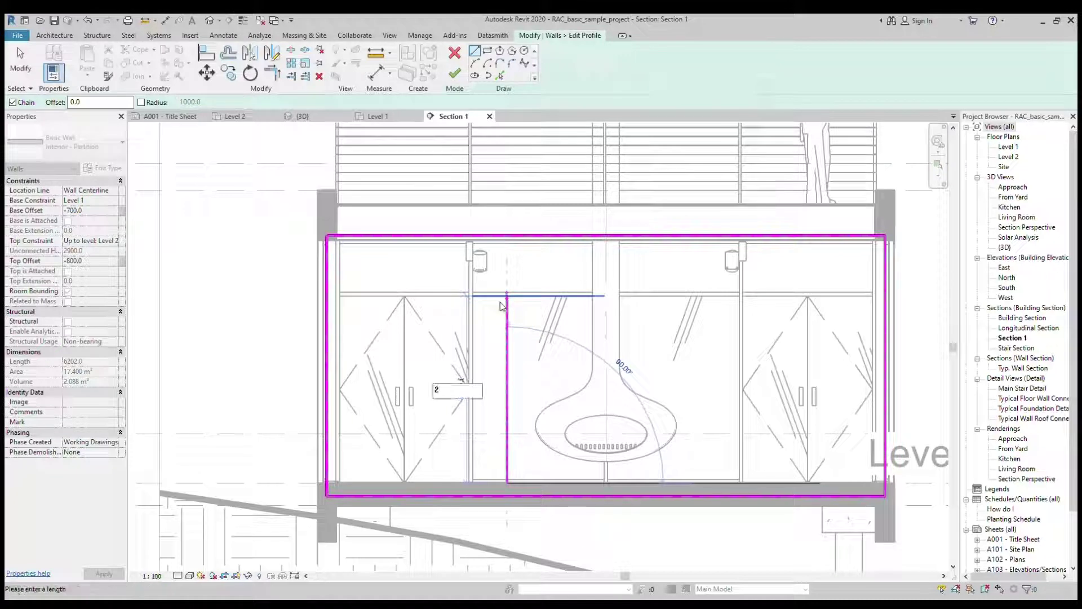
pyautogui.write('100')
pyautogui.press('Return')
# Draw the opening's 1500 mm horizontal head from the first side, and its second side straight down to the floor line
pyautogui.click(605, 295)
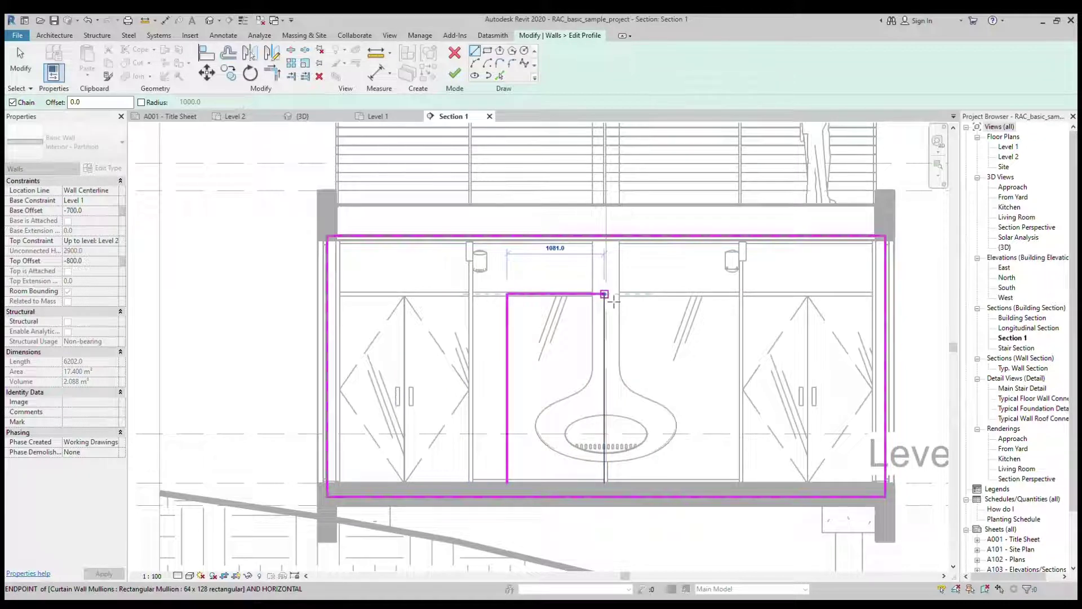
pyautogui.write('1500')
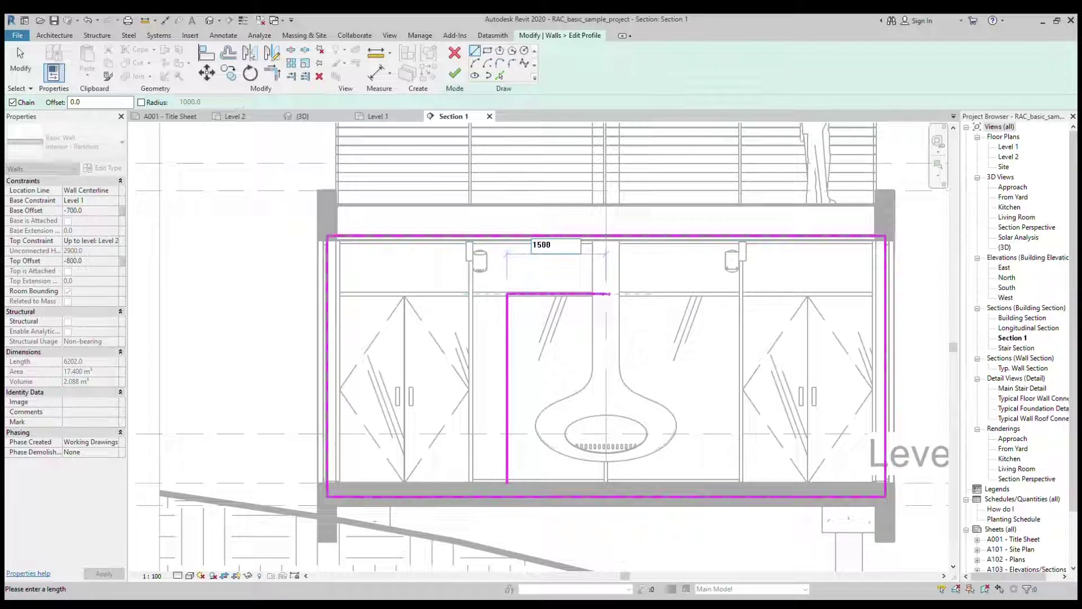
pyautogui.press('Return')
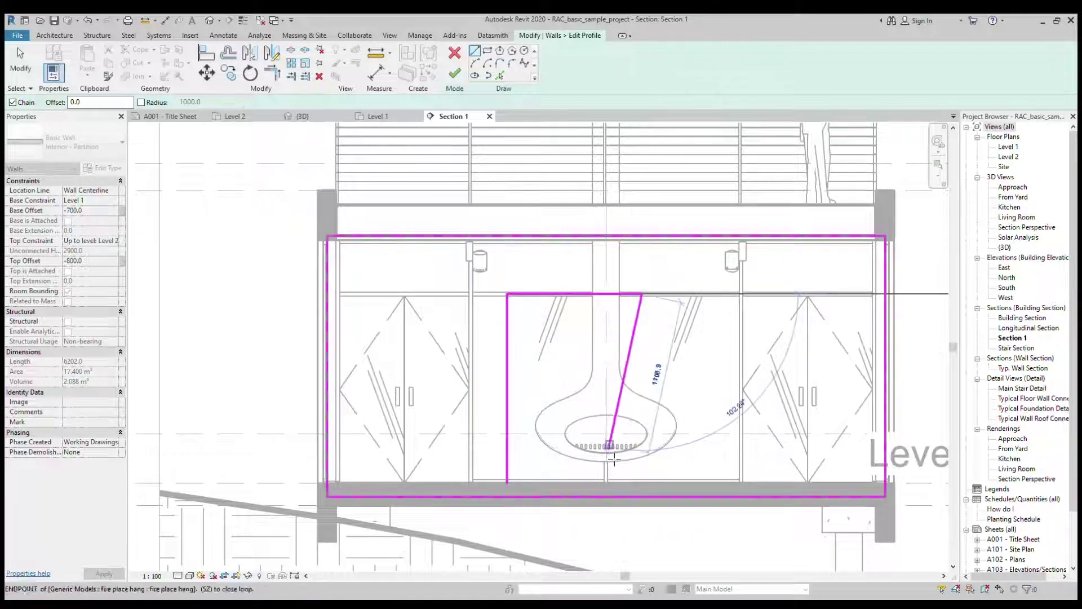
pyautogui.click(643, 483)
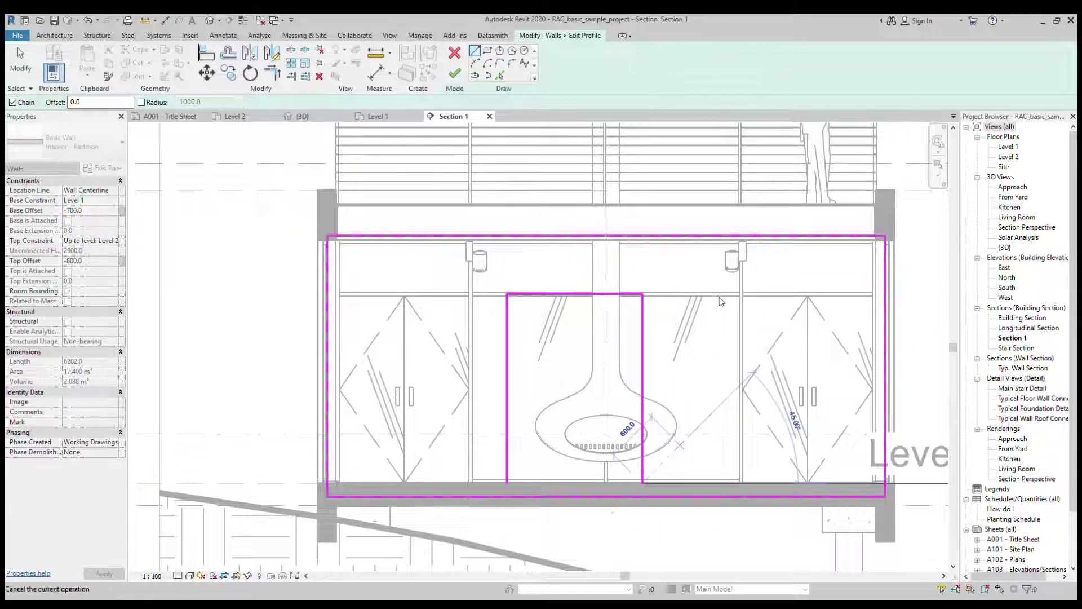
pyautogui.press('Escape')
pyautogui.press('Escape')
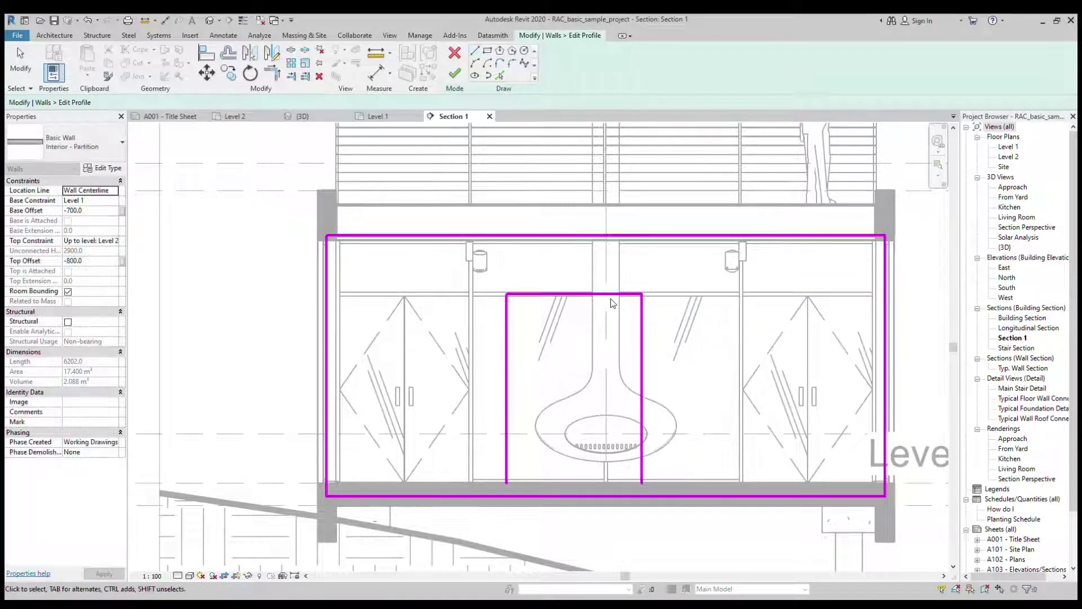
# Draw horizontal lines along the floor level from the foot of each opening side outward past both ends of the wall
pyautogui.click(475, 51)
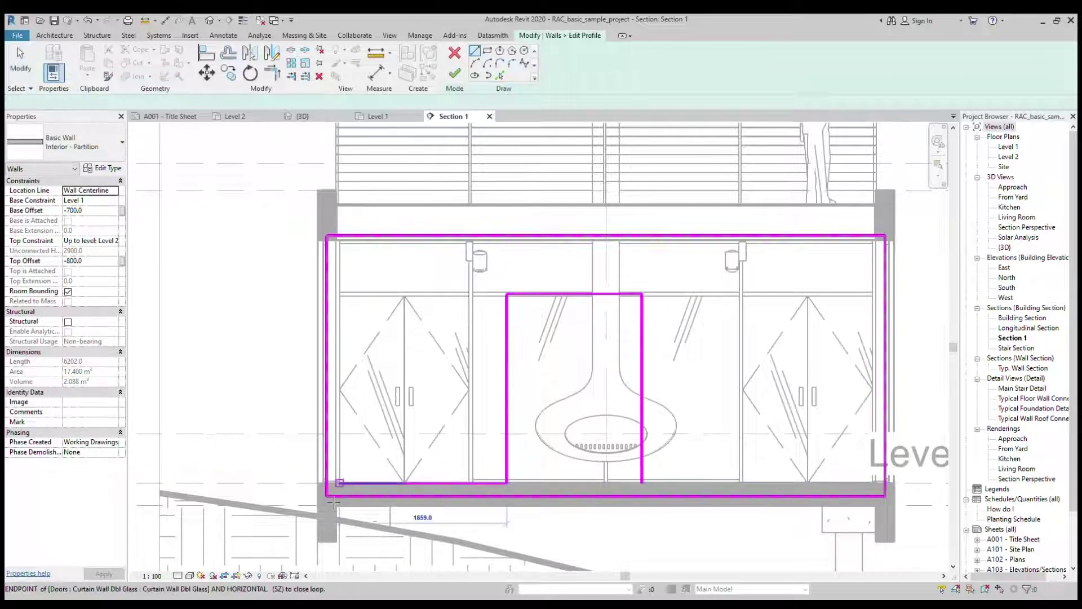
pyautogui.click(317, 483)
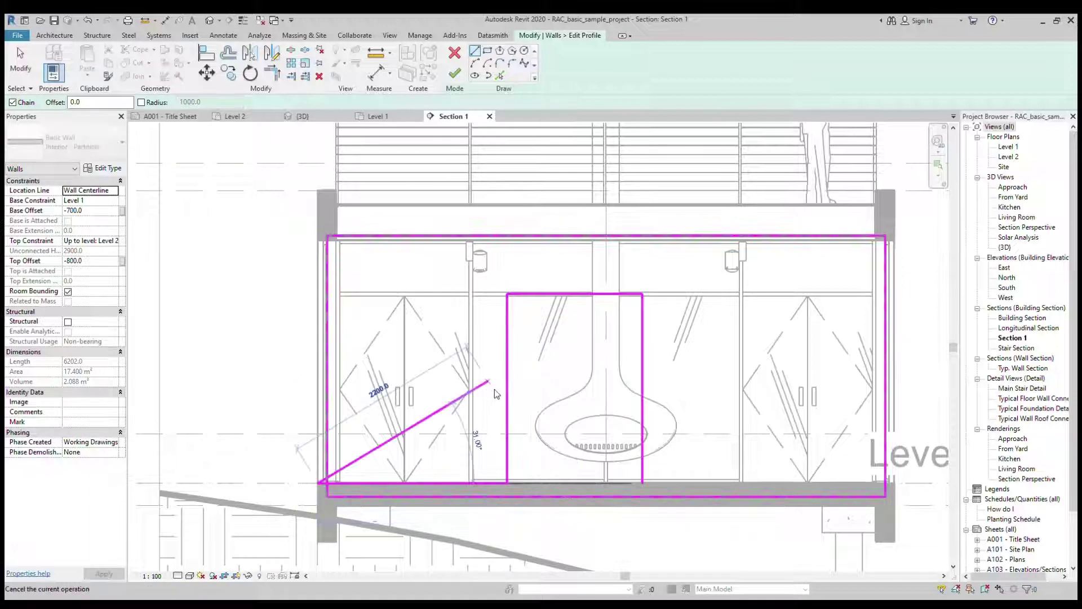
pyautogui.press('Escape')
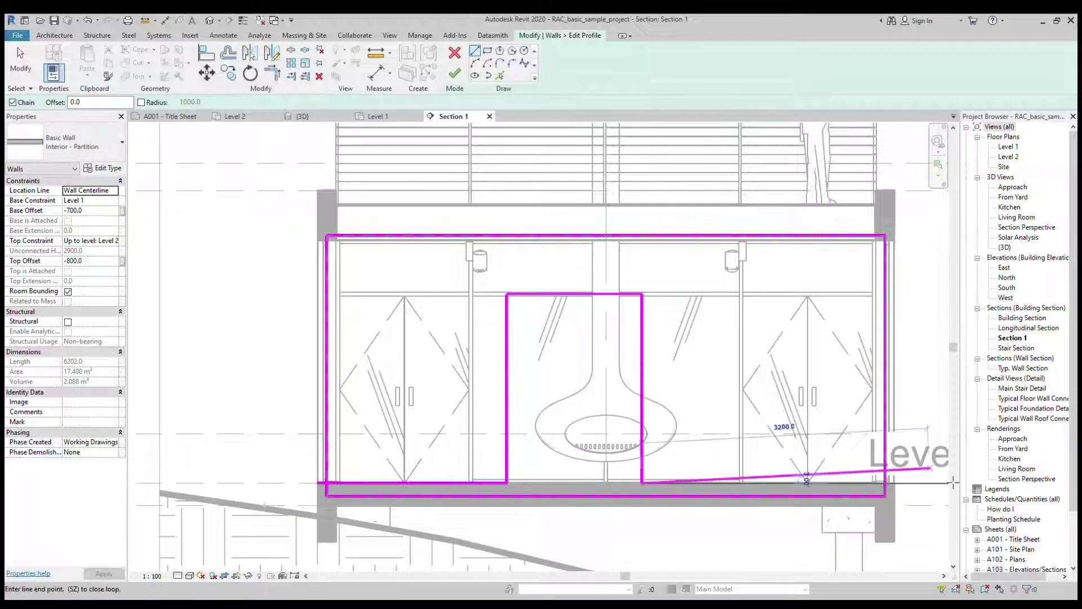
pyautogui.click(929, 483)
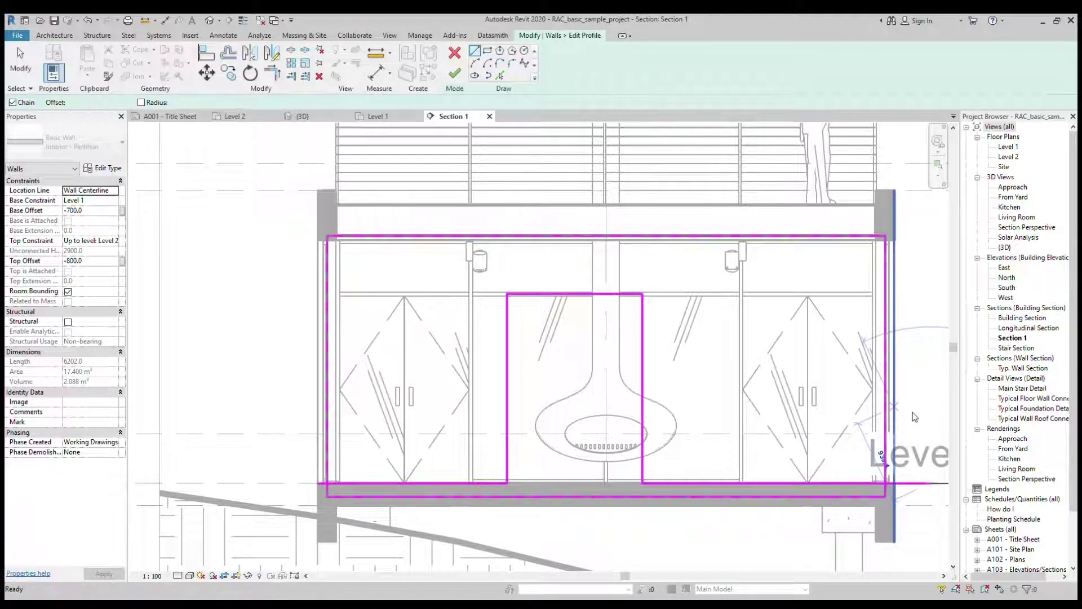
pyautogui.press('Escape')
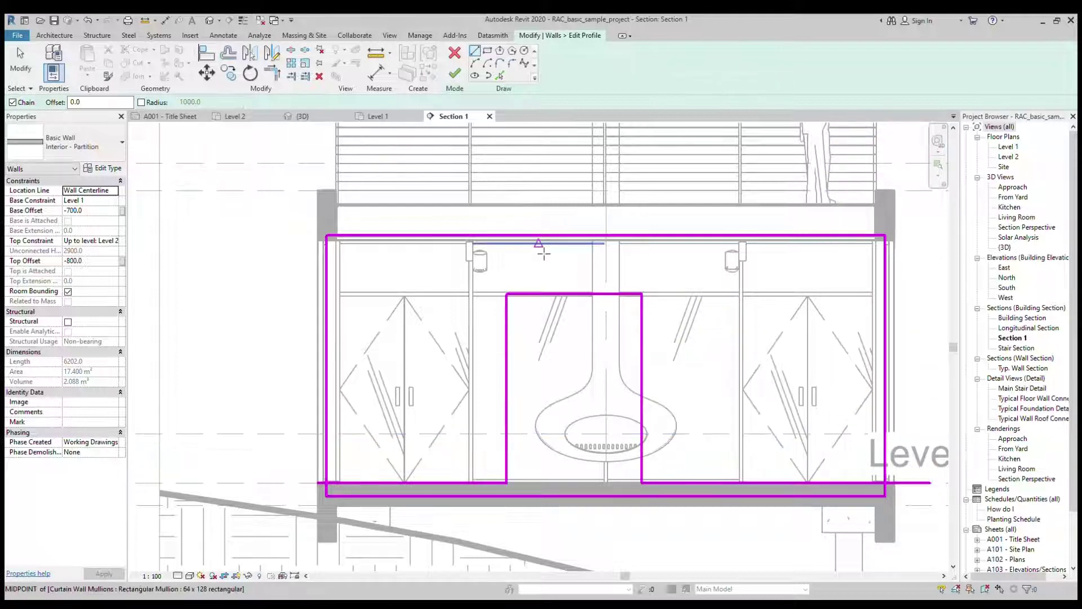
# Trim both floor-level lines to corners with the wall profile's left and right edges
pyautogui.click(269, 80)
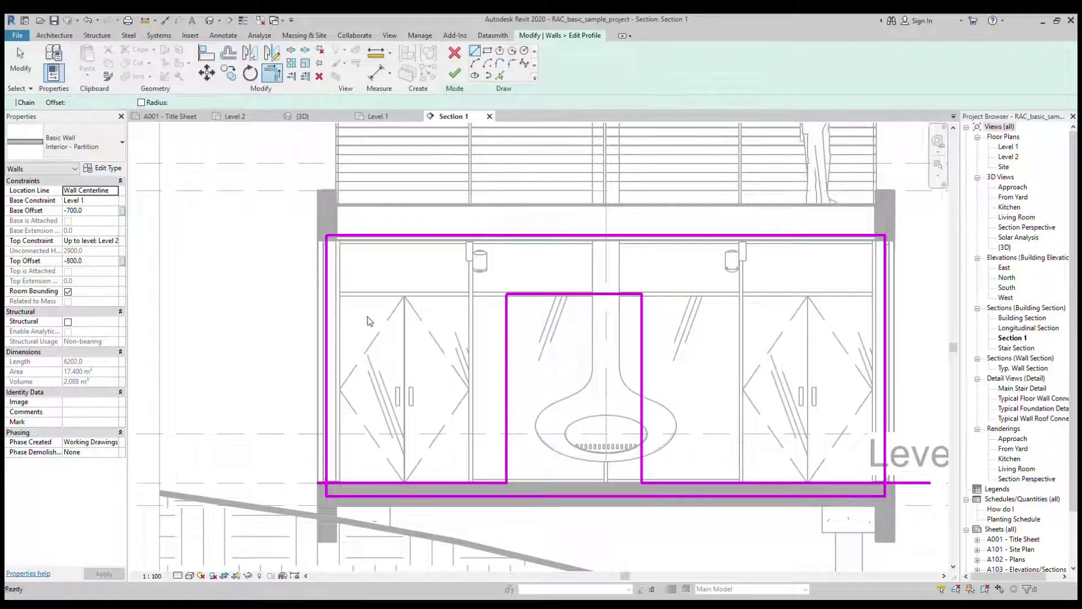
pyautogui.click(326, 449)
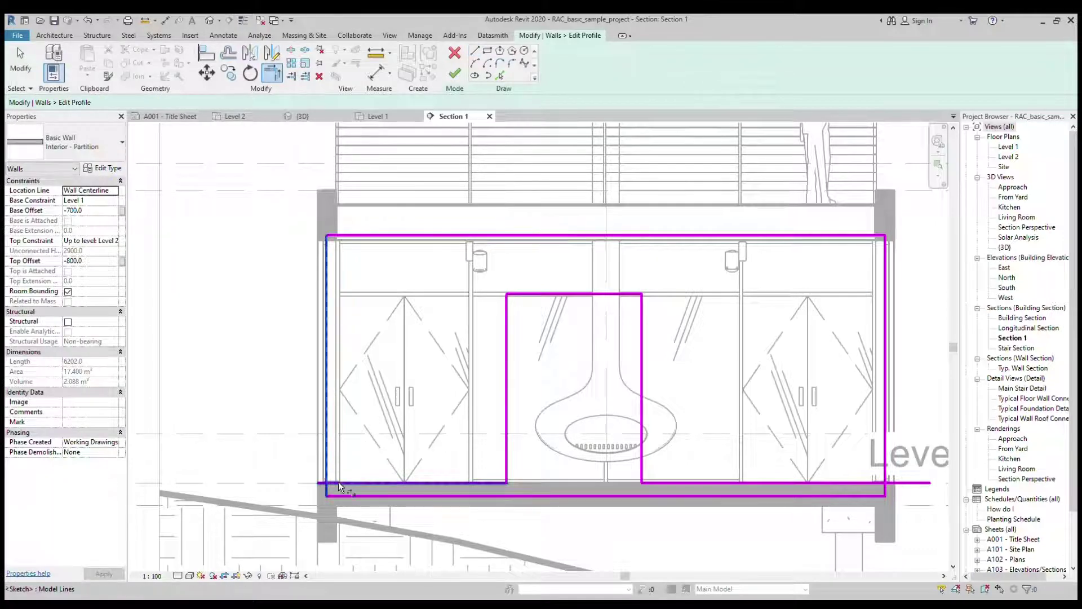
pyautogui.click(350, 483)
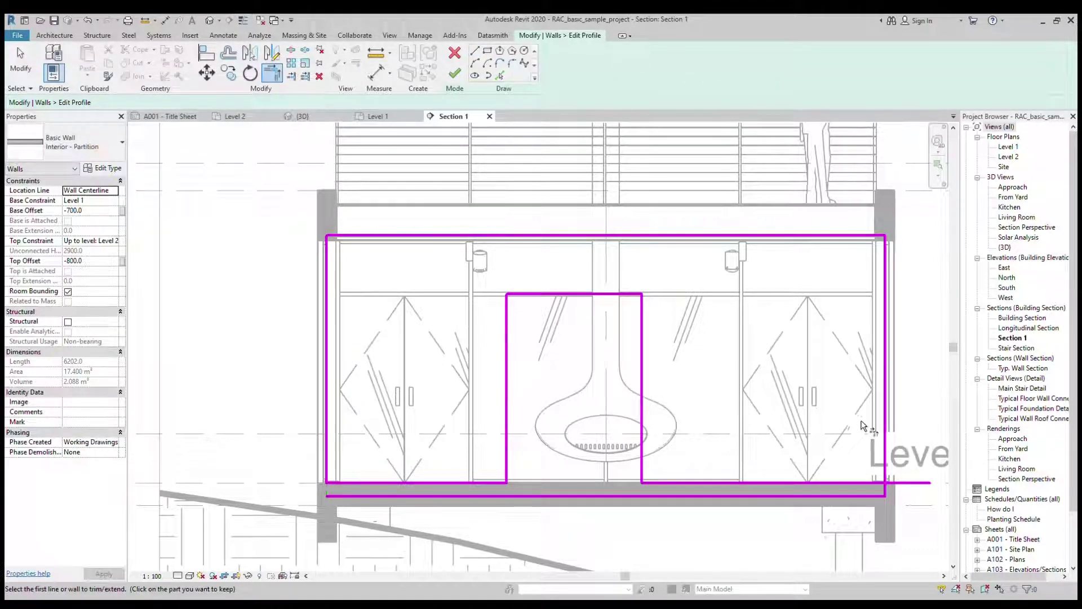
pyautogui.click(886, 429)
pyautogui.click(863, 483)
pyautogui.press('Escape')
pyautogui.press('Escape')
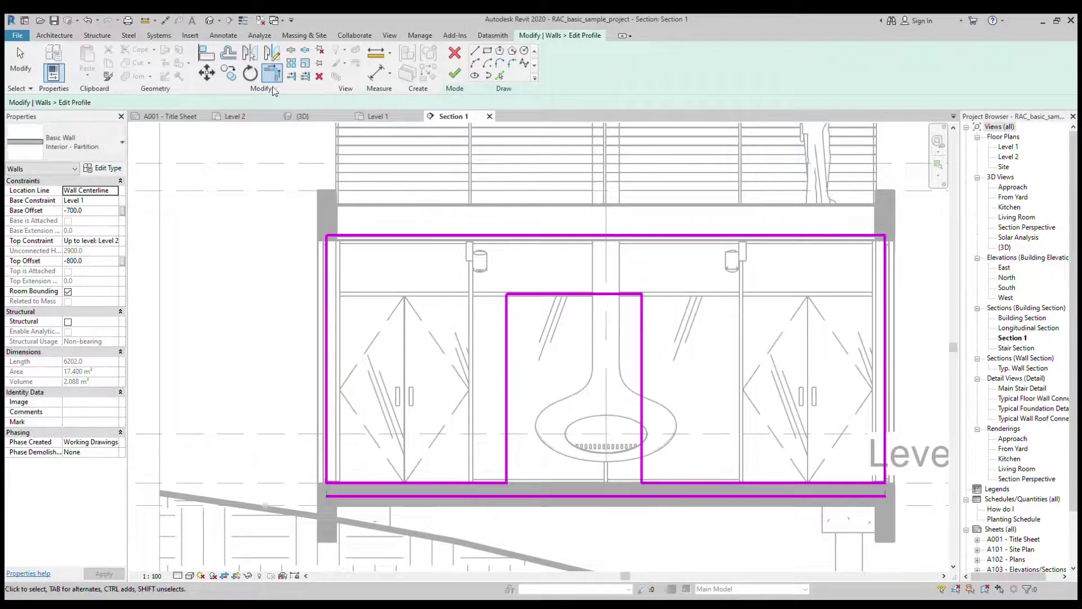
# Delete the original bottom line of the wall profile below the new floor-level lines
pyautogui.click(491, 495)
pyautogui.press('Escape')
pyautogui.scroll(-2, 394, 346)
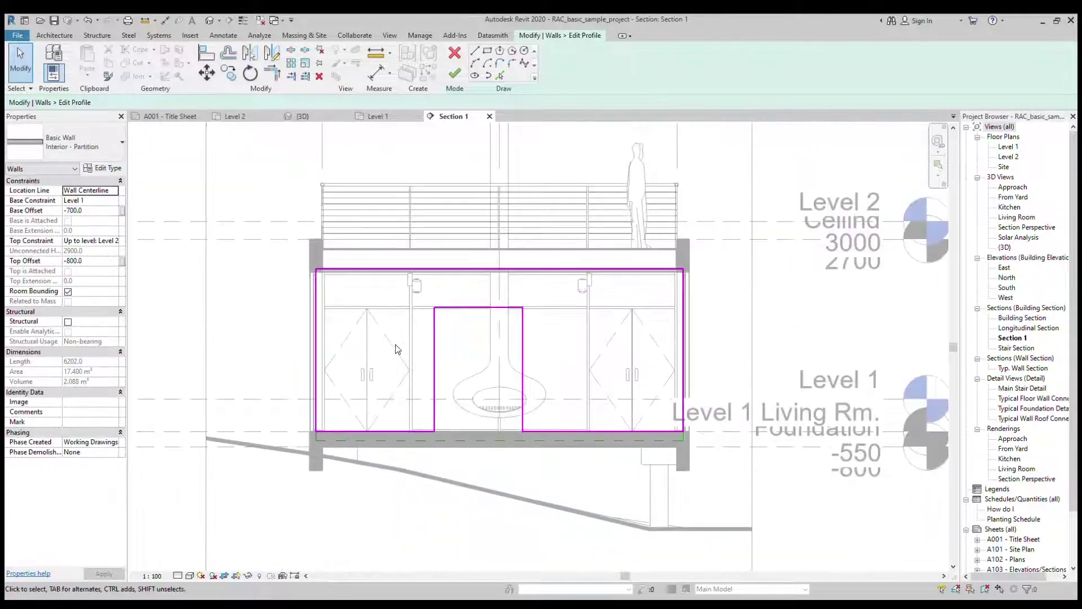
# Draw a small rectangular opening about 299 mm by 267 mm in the wall area between the doorway and the right glass door
pyautogui.scroll(1, 538, 372)
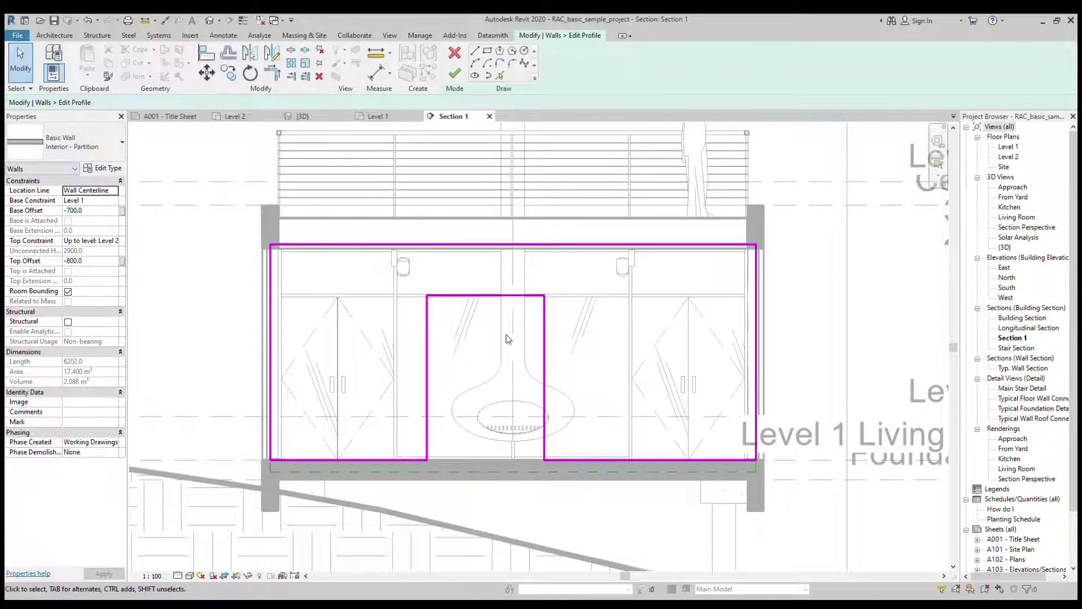
pyautogui.scroll(1, 733, 373)
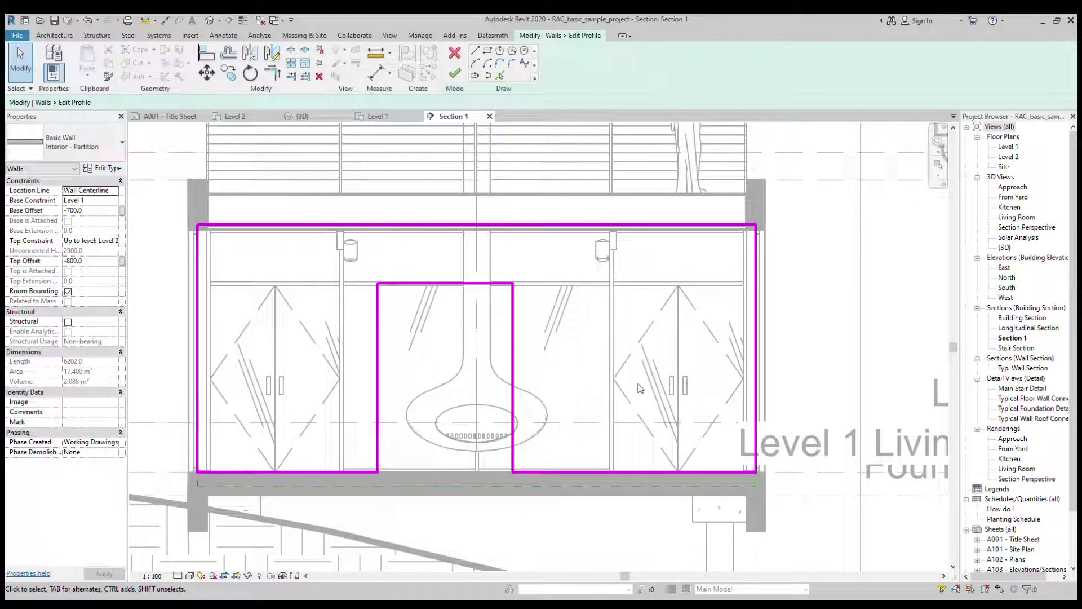
pyautogui.click(488, 51)
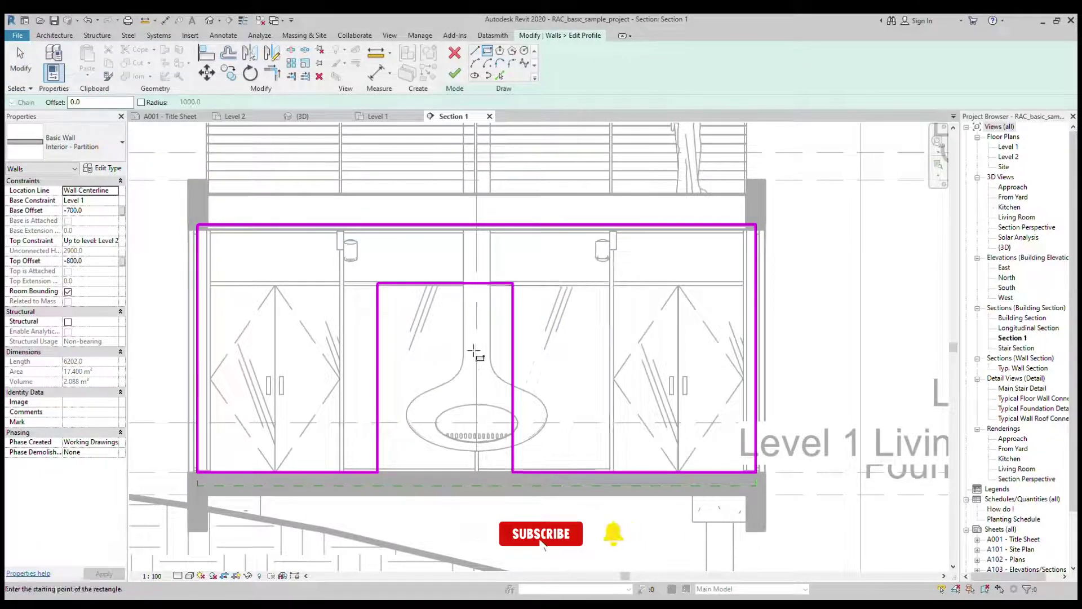
pyautogui.click(576, 309)
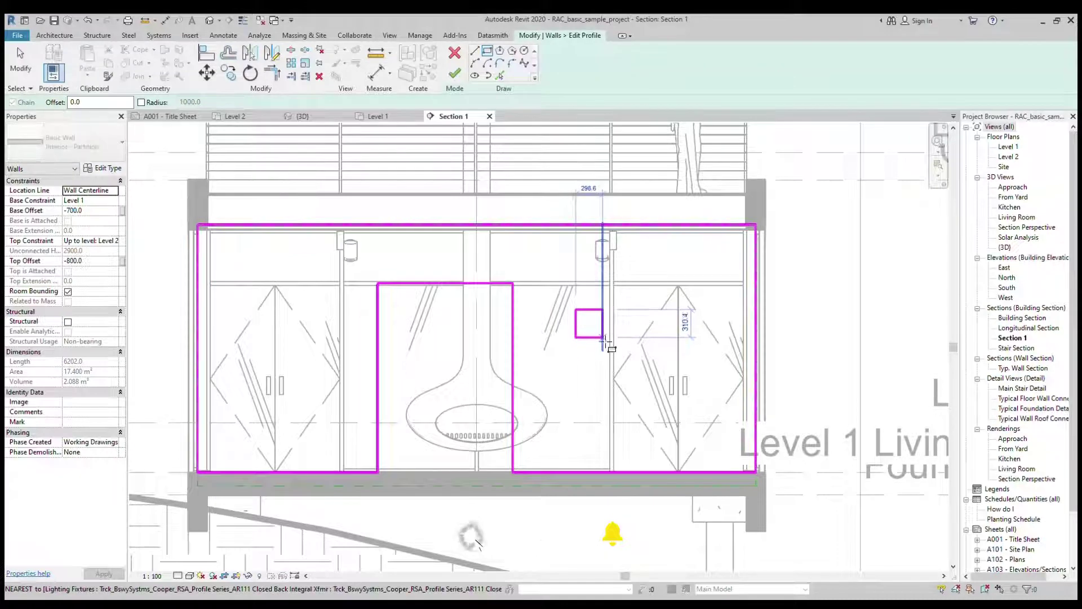
pyautogui.click(603, 337)
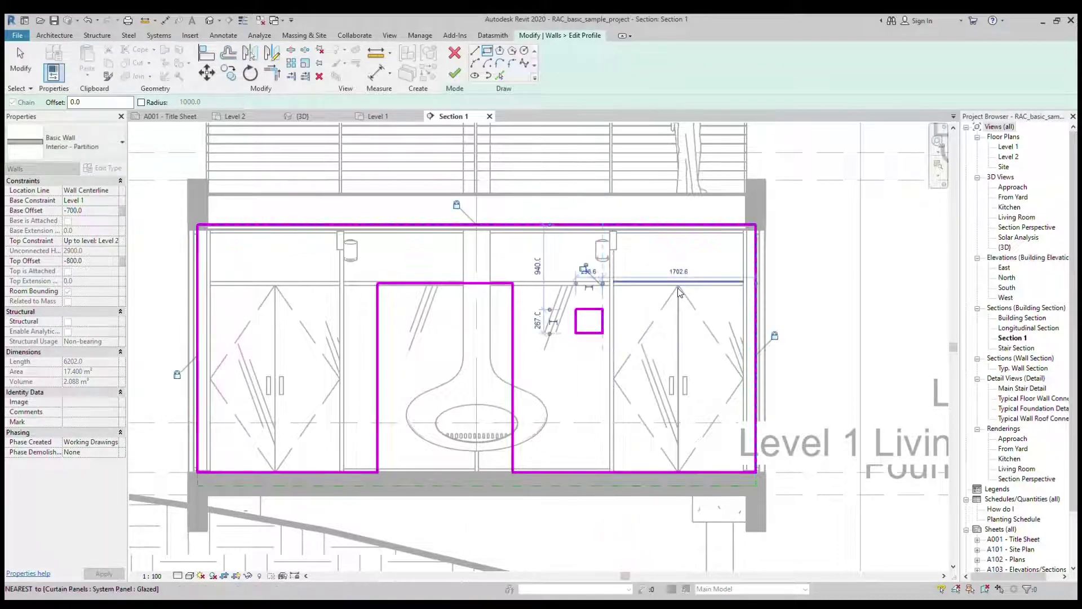
pyautogui.press('Escape')
pyautogui.press('Escape')
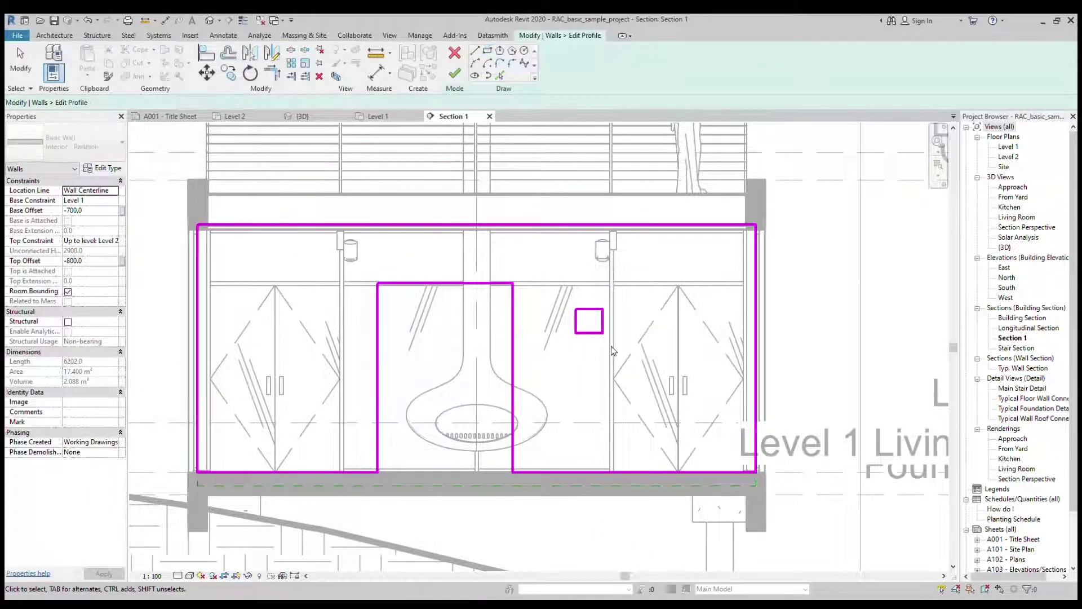
# Select the small rectangle's four lines and copy them diagonally down onto the left leaf of the right glass door
pyautogui.moveTo(612, 345); pyautogui.dragTo(566, 296)
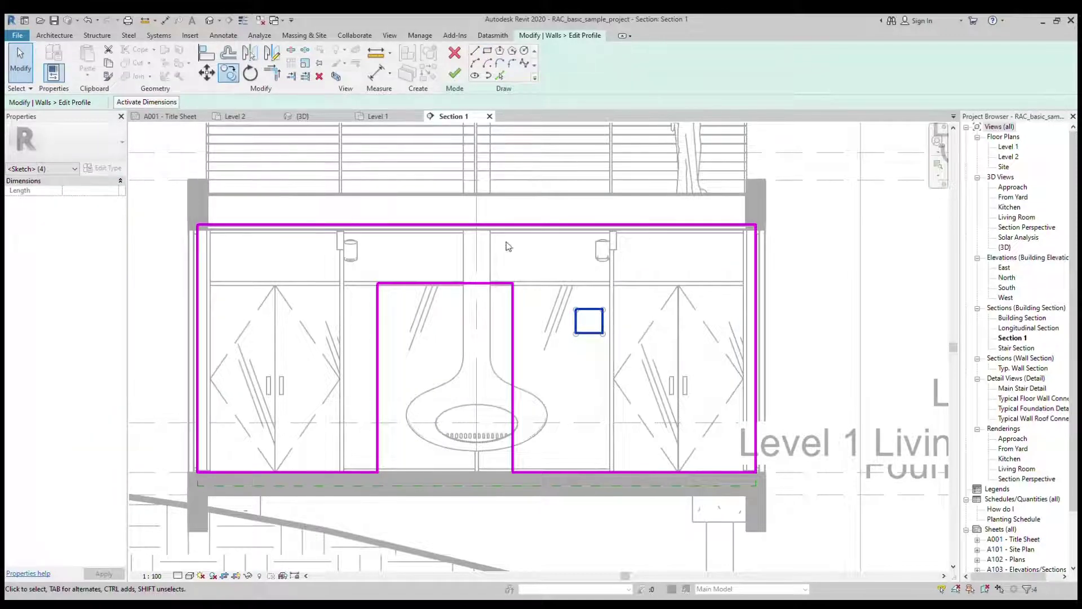
pyautogui.press('c')
pyautogui.press('o')
pyautogui.click(580, 314)
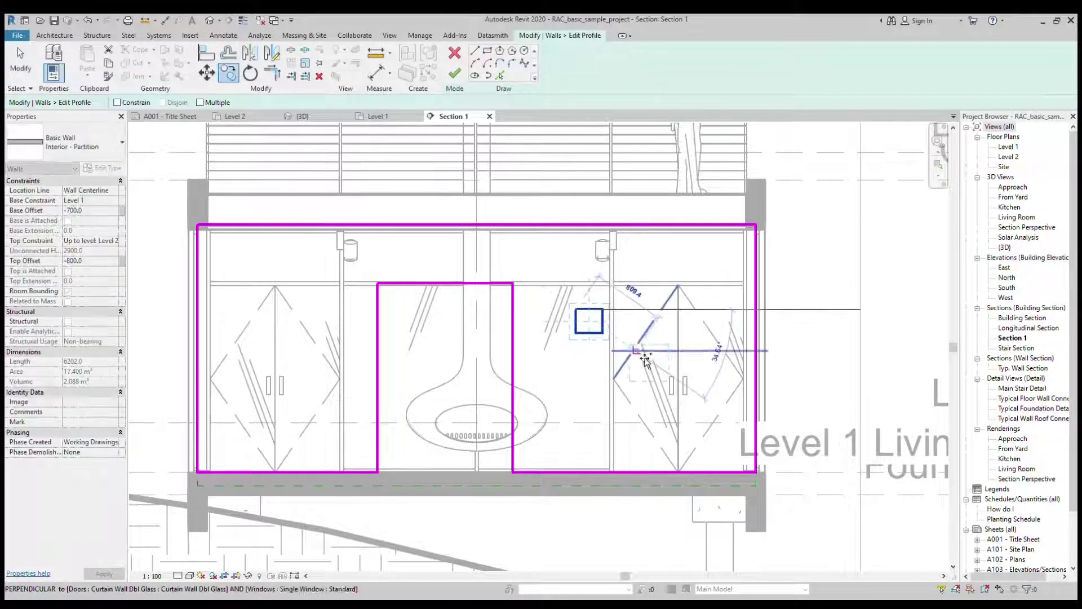
pyautogui.click(693, 392)
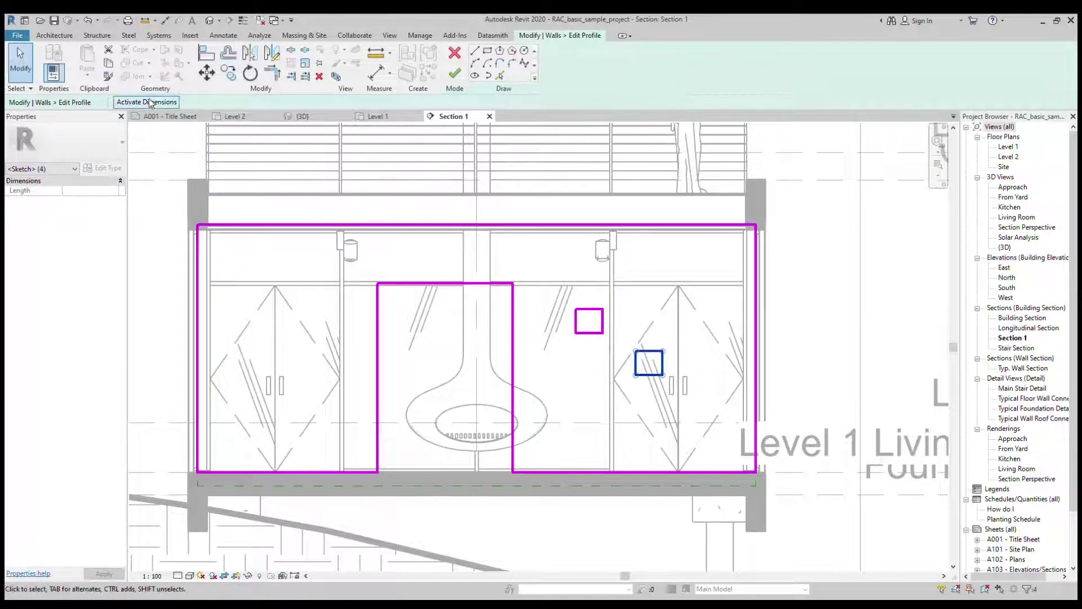
# Copy the small rectangle with Multiple enabled: two copies on the right glass door's right leaf, one beside the doorway's lower right edge
pyautogui.click(230, 74)
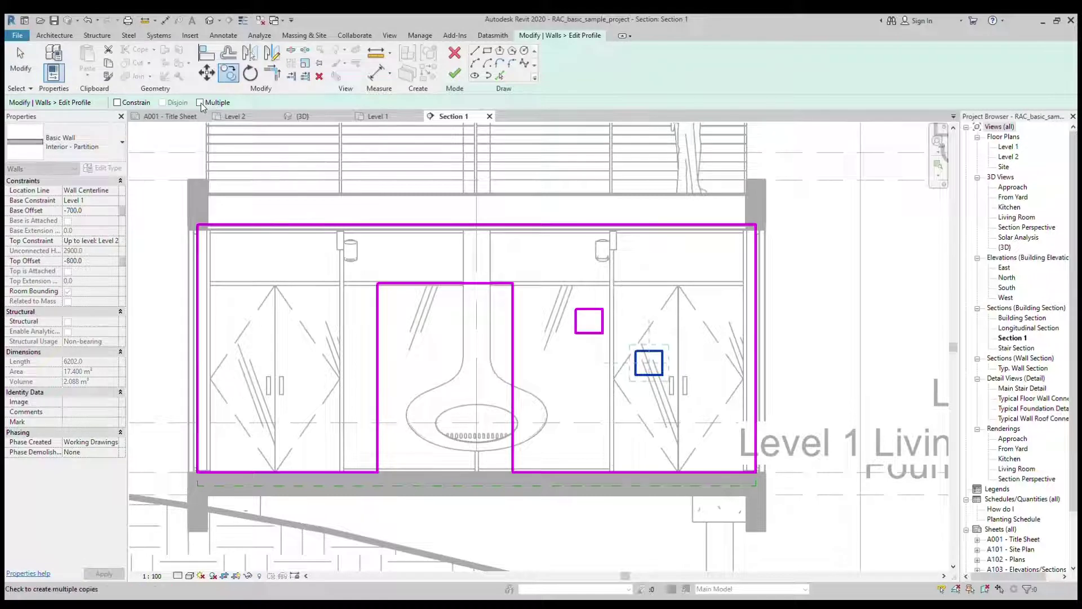
pyautogui.click(199, 103)
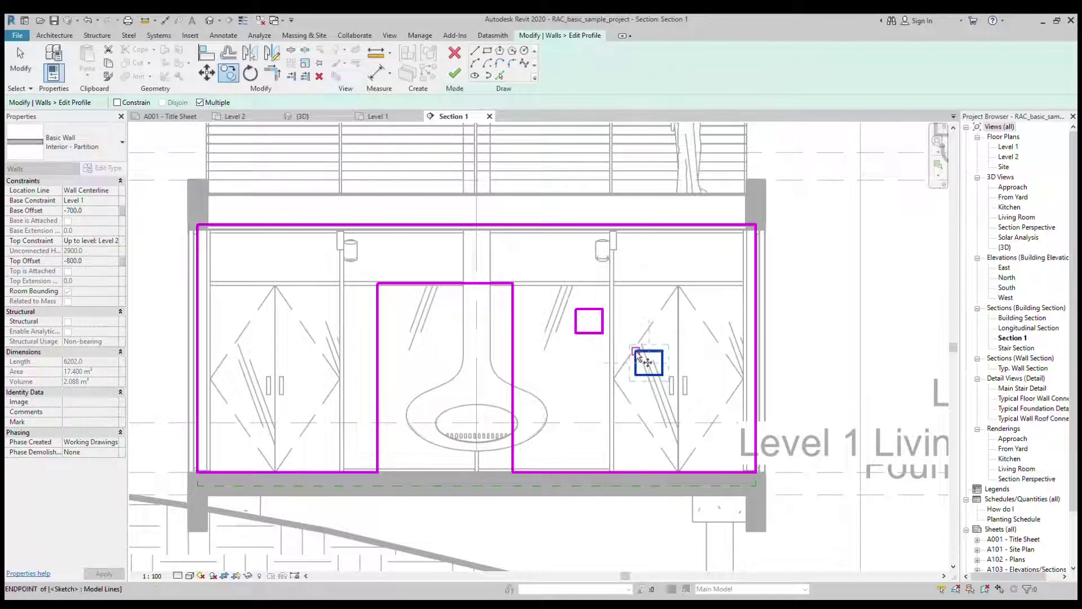
pyautogui.click(664, 351)
pyautogui.click(726, 394)
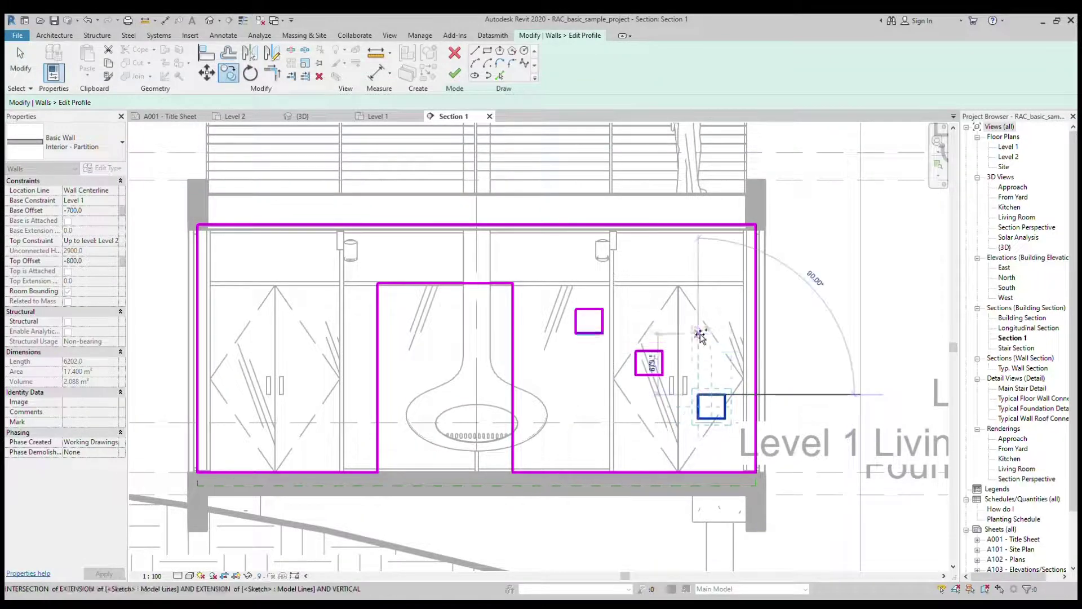
pyautogui.click(706, 304)
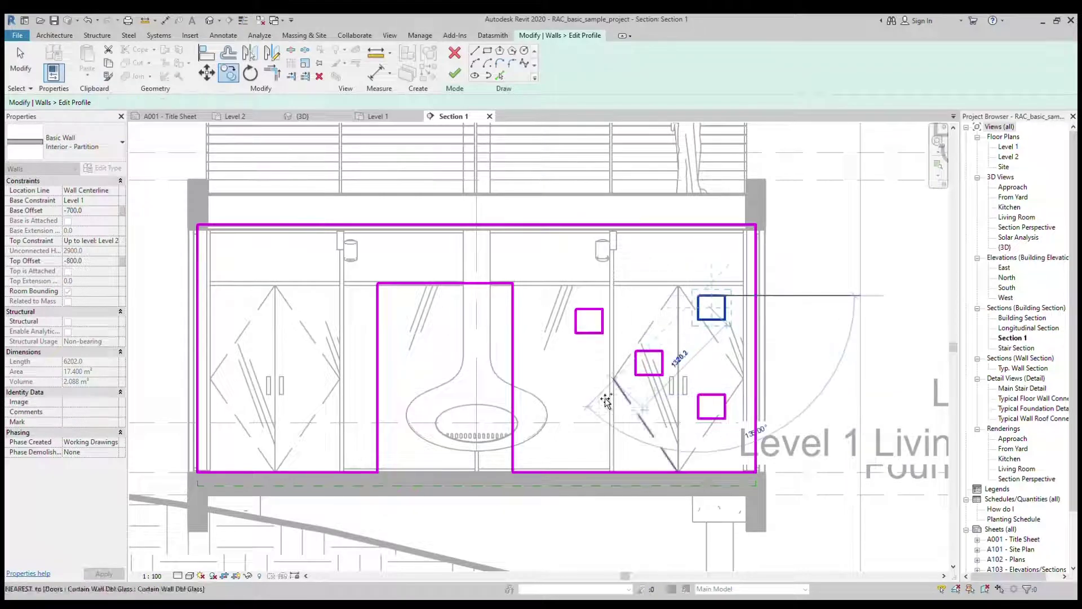
pyautogui.click(590, 418)
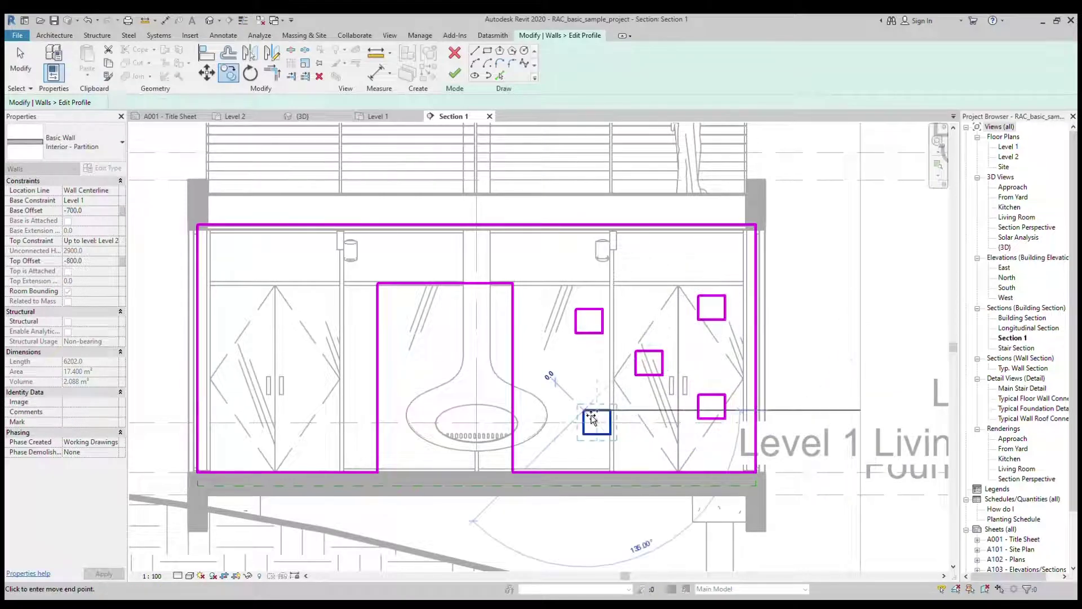
# Place three more copies of the small rectangle, stepping diagonally down across the left glass door to its right-hand frame
pyautogui.scroll(1, 223, 303)
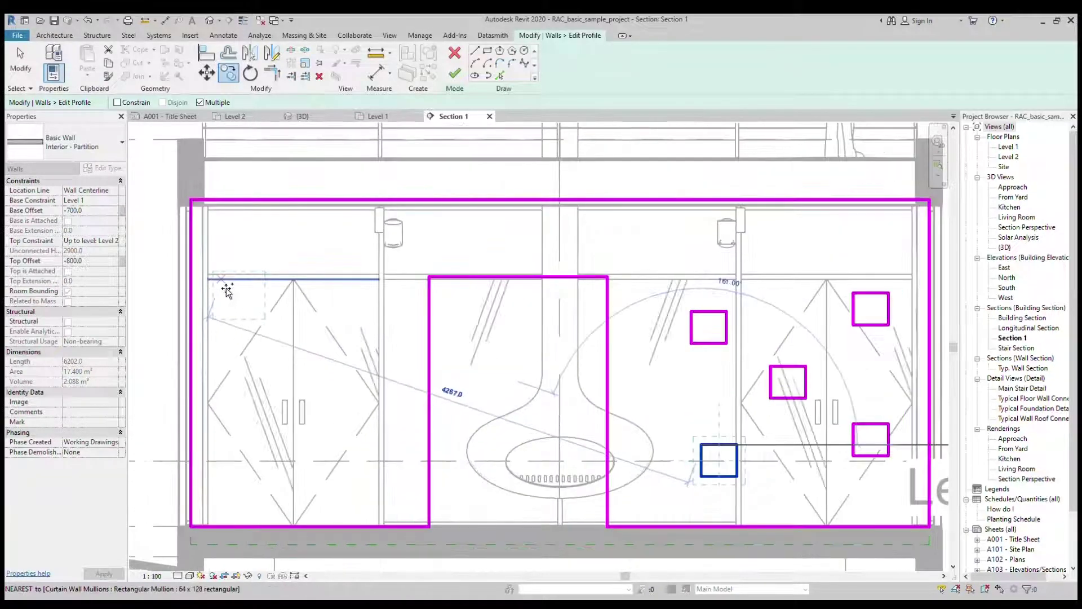
pyautogui.click(227, 290)
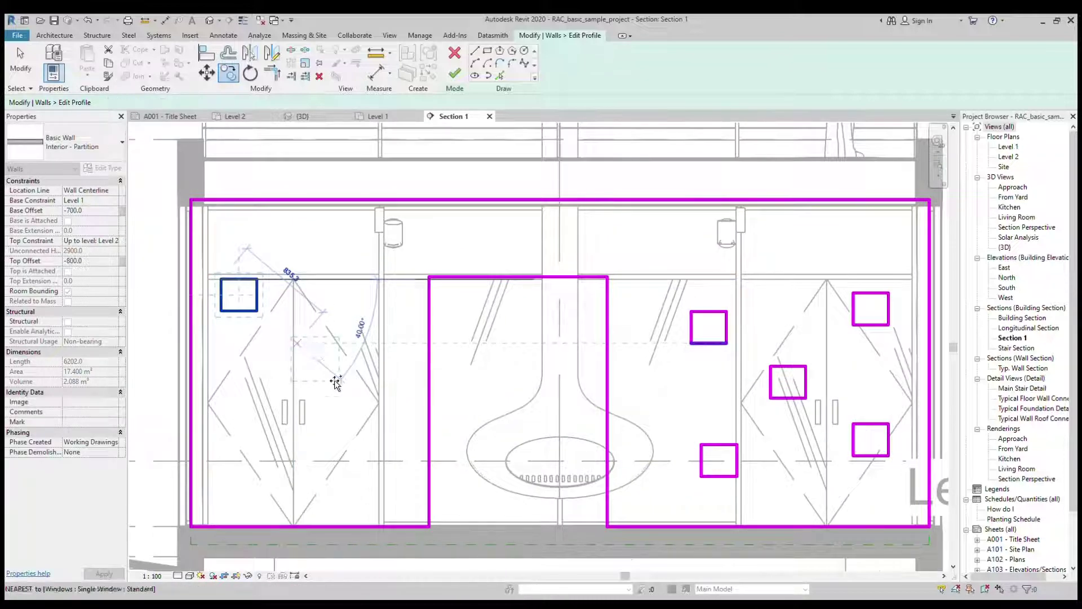
pyautogui.click(335, 382)
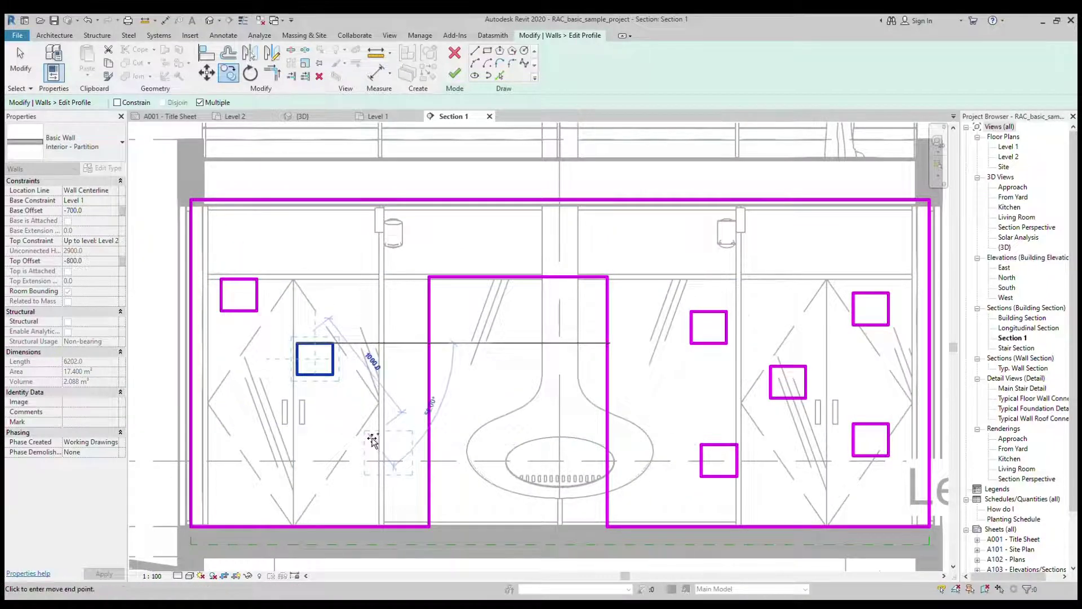
pyautogui.click(373, 441)
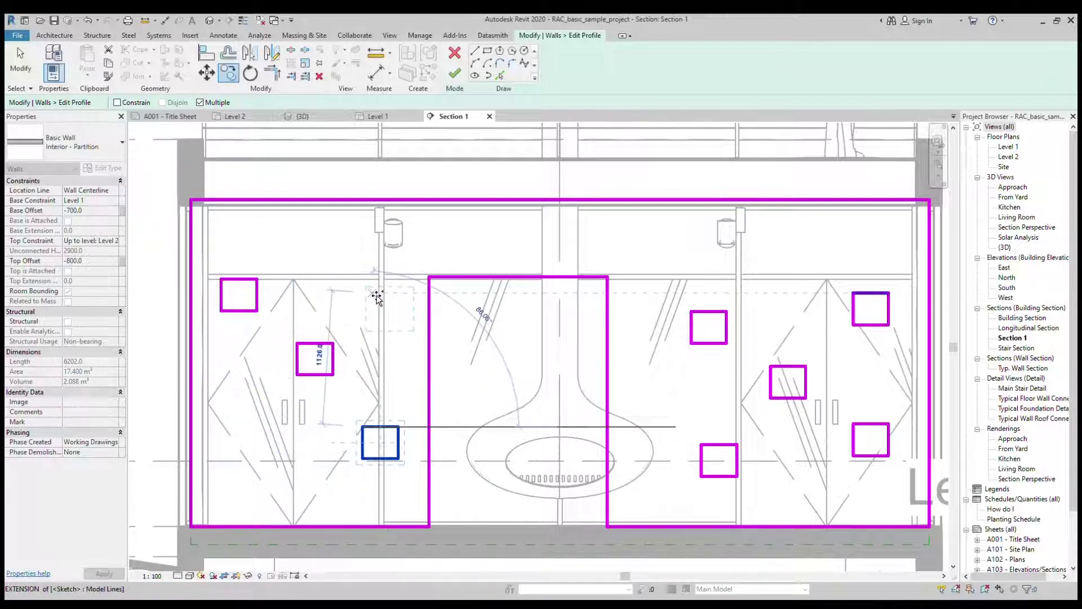
pyautogui.press('Escape')
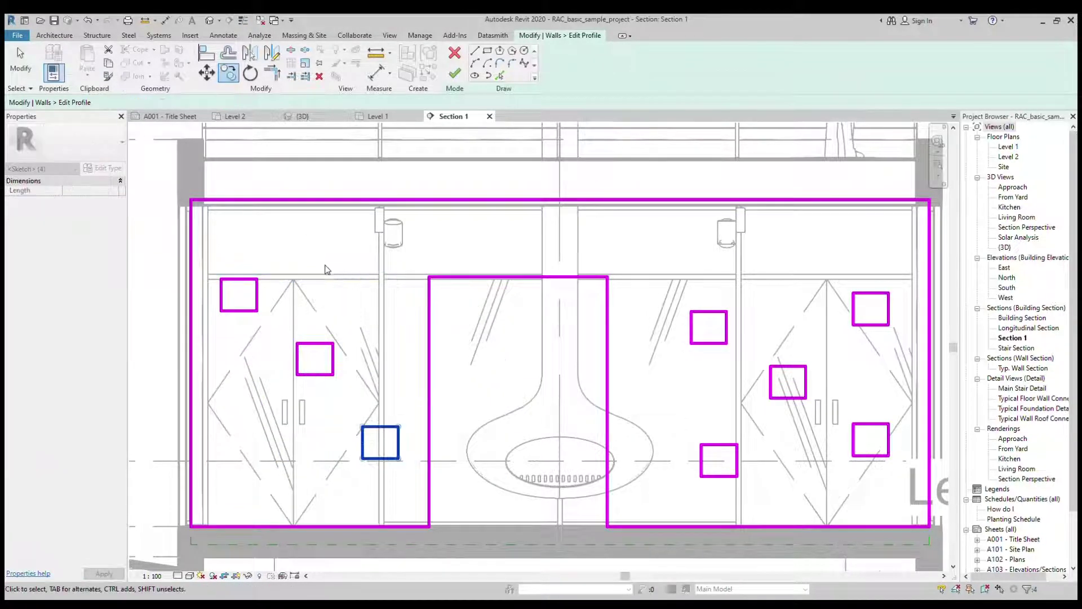
pyautogui.scroll(-2, 322, 279)
pyautogui.scroll(-2, 395, 276)
pyautogui.scroll(2, 427, 278)
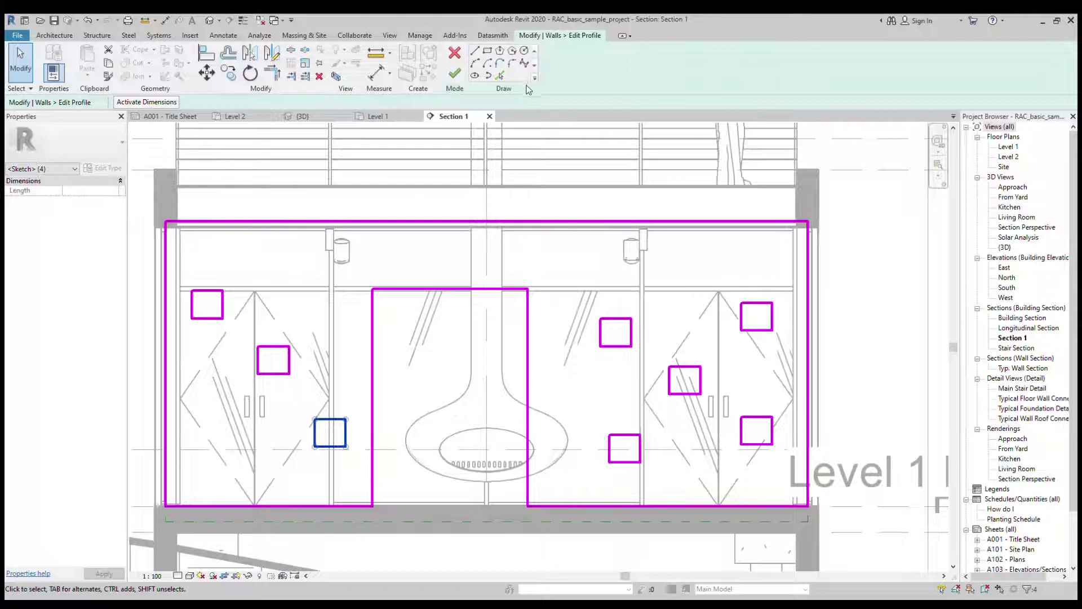
pyautogui.click(475, 66)
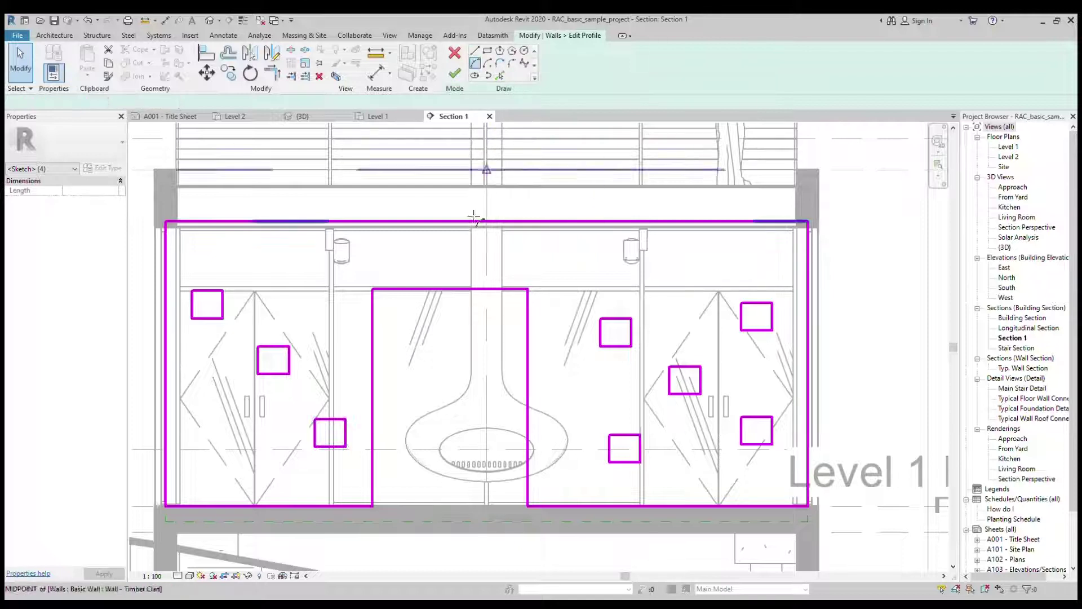
pyautogui.click(373, 289)
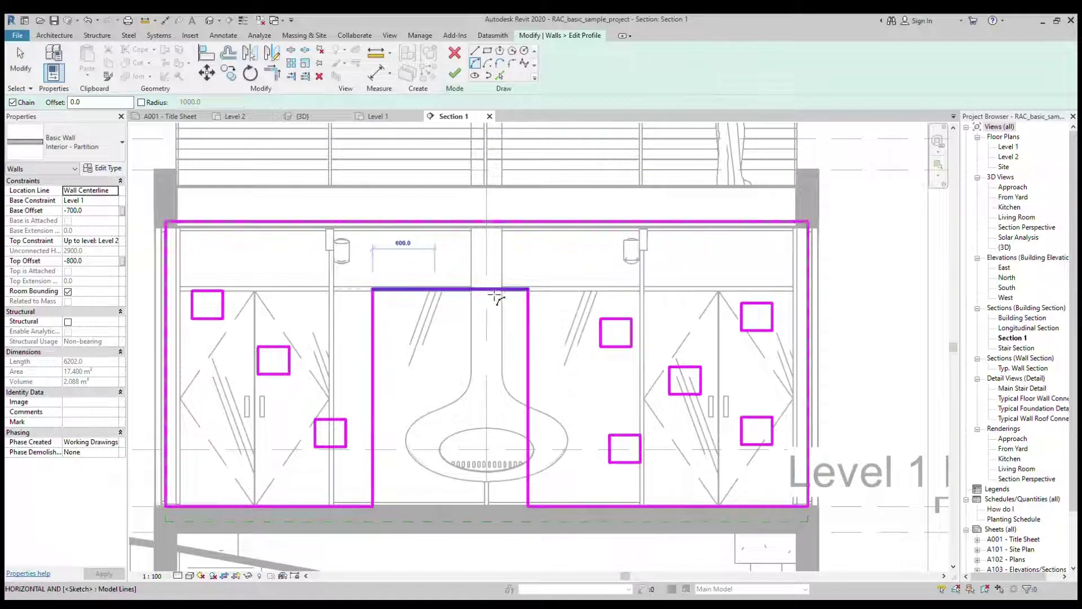
pyautogui.press('Escape')
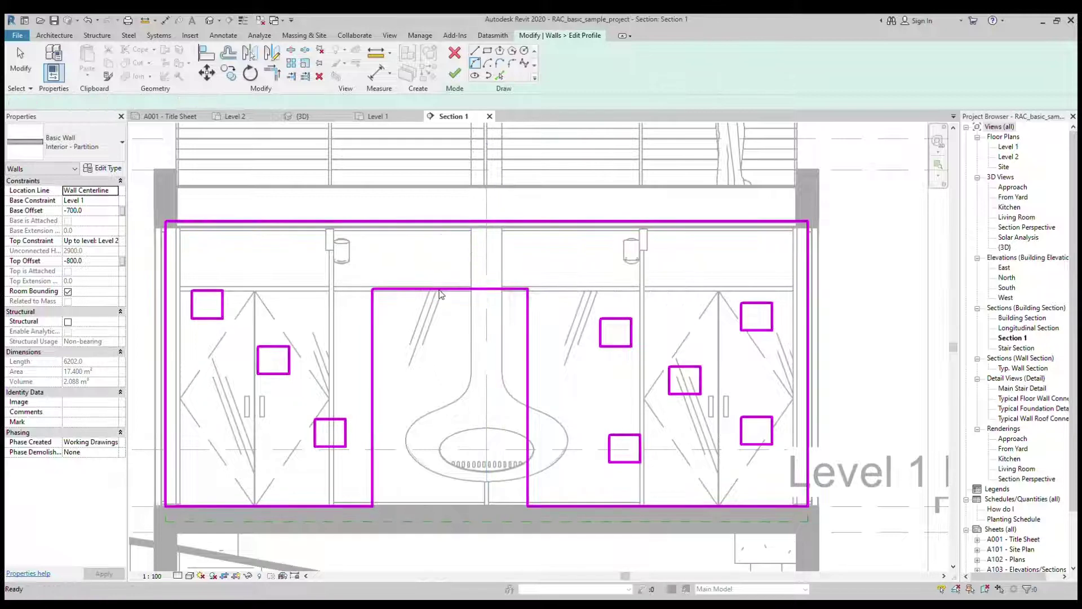
pyautogui.click(436, 289)
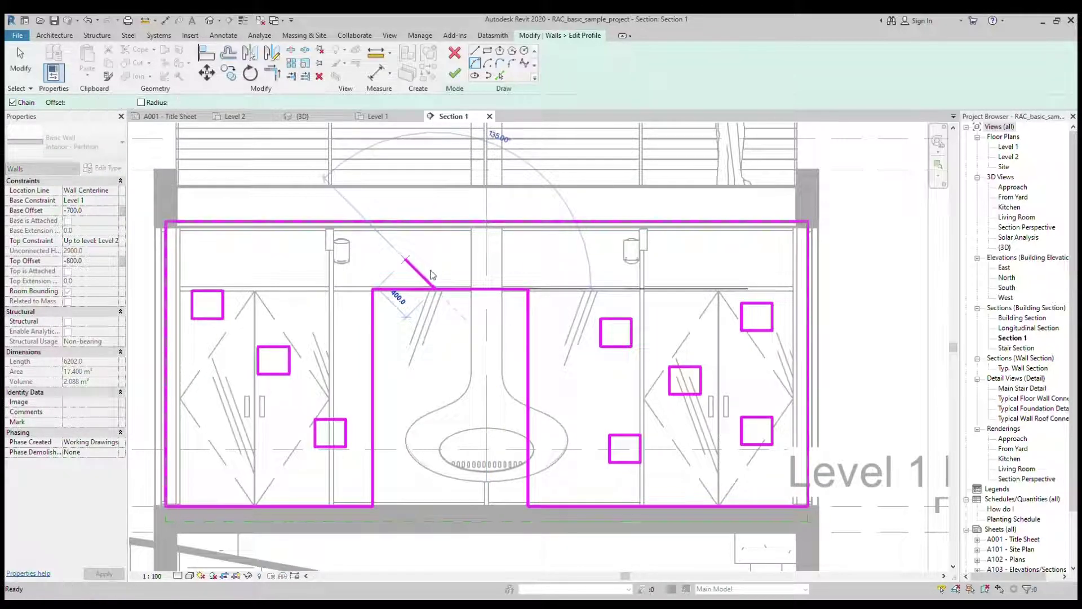
pyautogui.press('Escape')
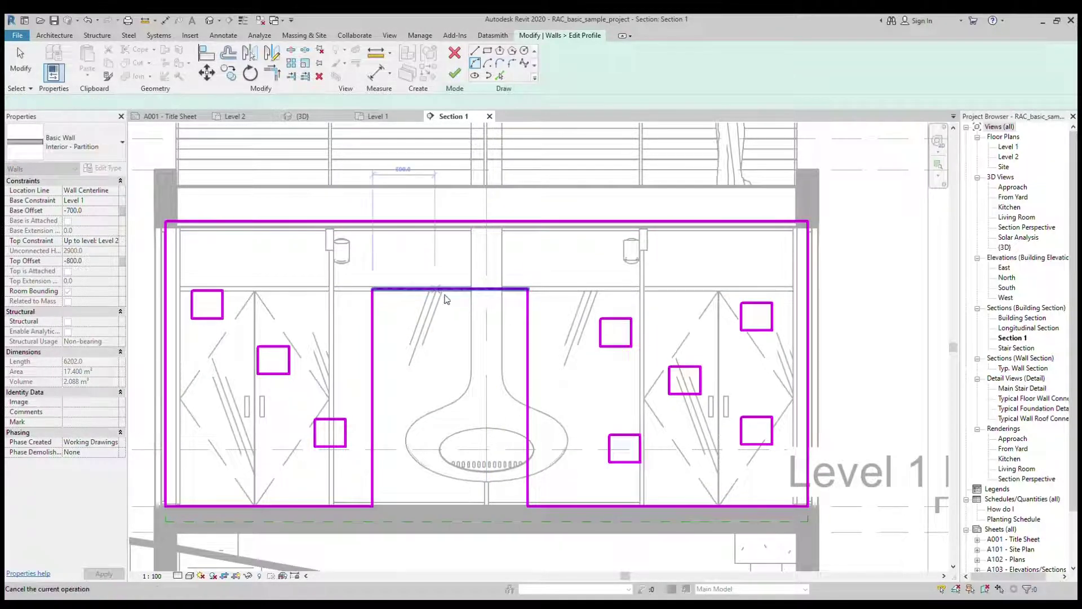
pyautogui.press('Escape')
# Delete the straight top line of the doorway outline
pyautogui.click(443, 290)
pyautogui.press('Delete')
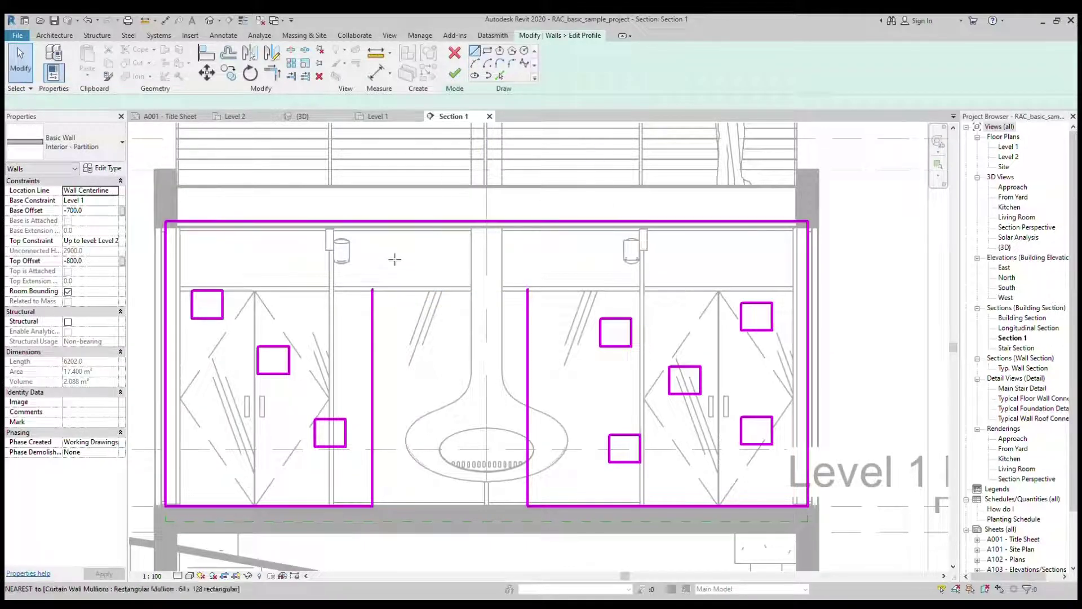
pyautogui.press('l')
pyautogui.press('i')
pyautogui.click(372, 289)
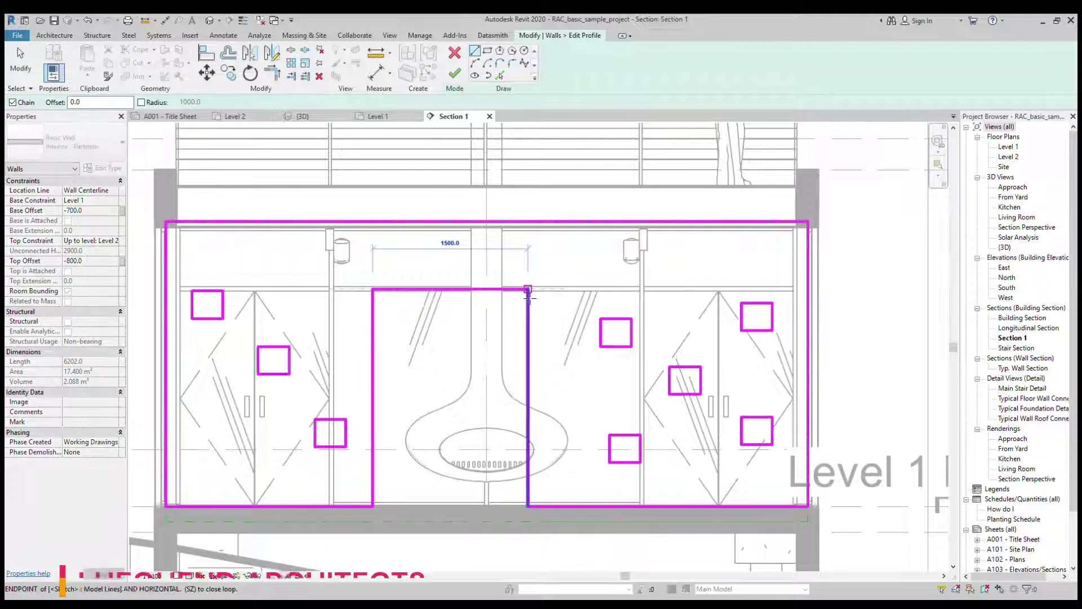
pyautogui.press('Escape')
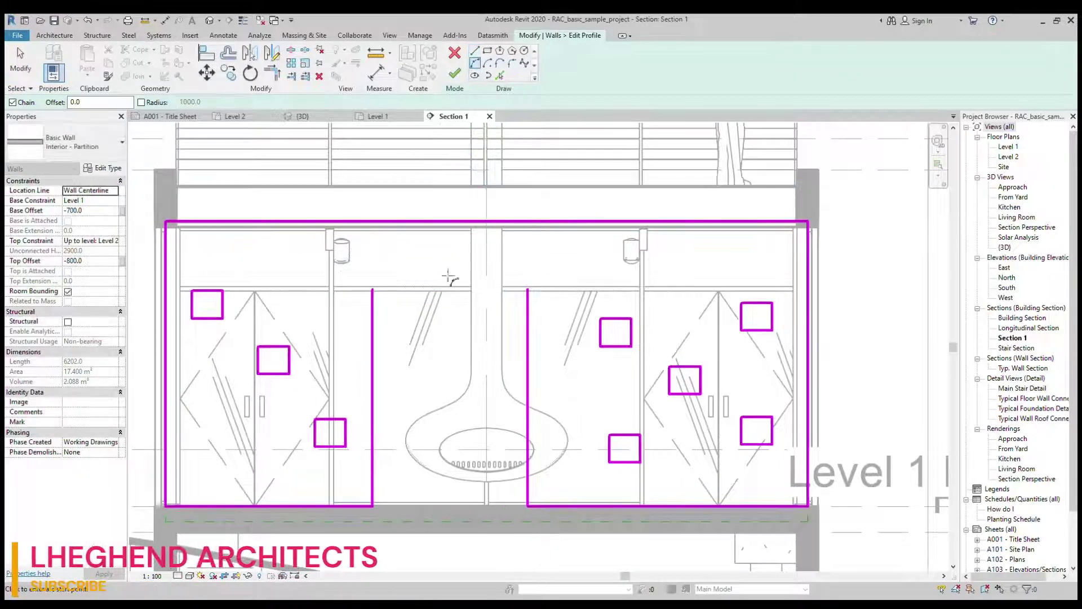
# Draw a shallow arc with a radius of about 2061 mm between the top ends of the doorway's two vertical edges
pyautogui.click(372, 289)
pyautogui.click(529, 290)
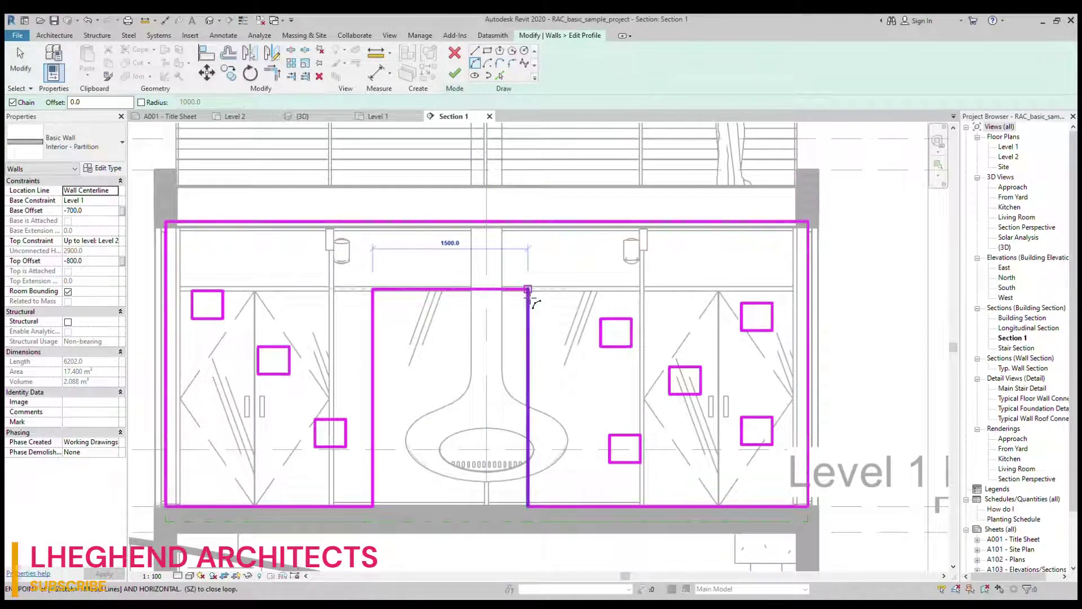
pyautogui.scroll(4, 451, 287)
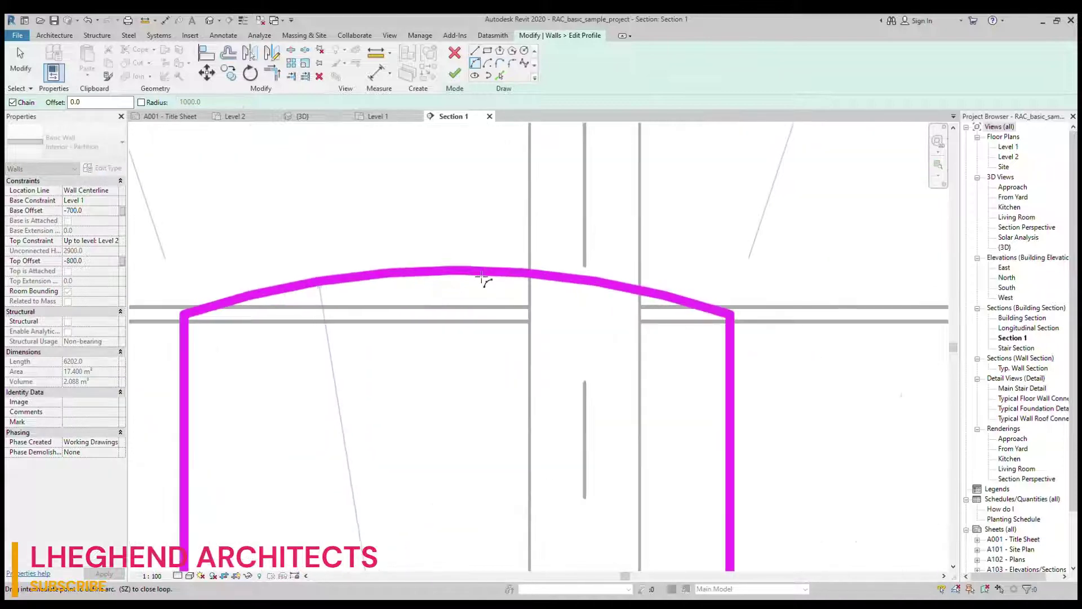
pyautogui.click(478, 273)
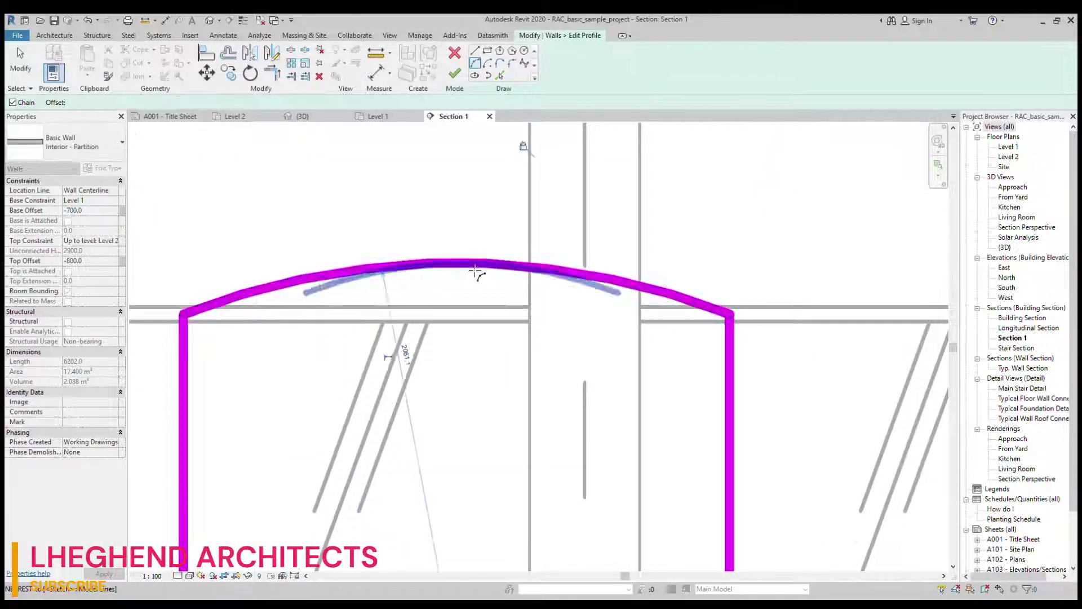
pyautogui.scroll(-5, 437, 249)
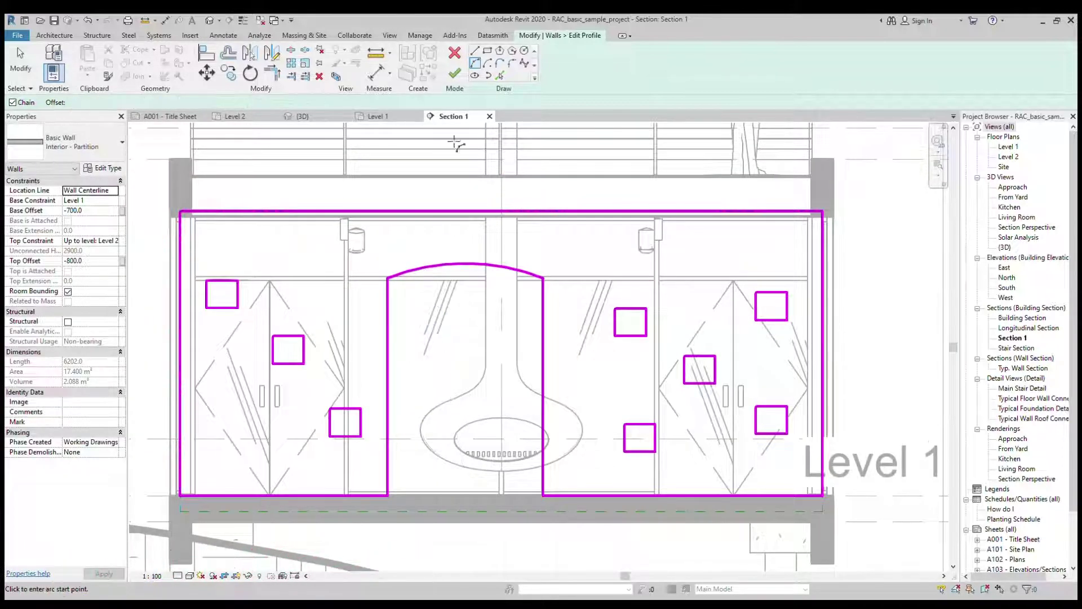
# Draw a line about 220 mm down from near the arch's left end and a horizontal line joining it to the doorway's left edge
pyautogui.click(475, 52)
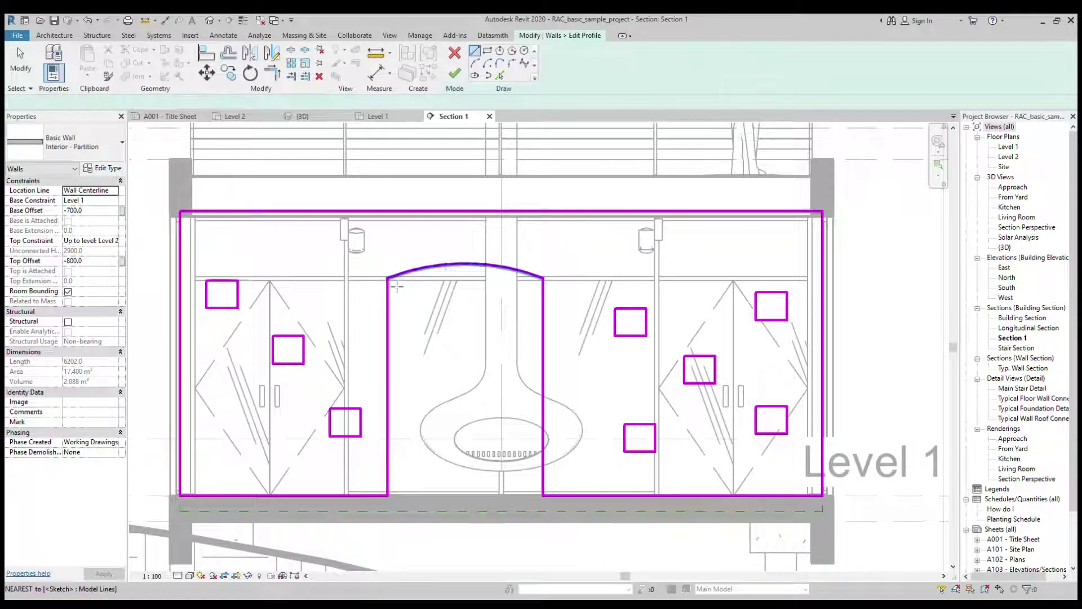
pyautogui.scroll(2, 395, 277)
pyautogui.click(402, 274)
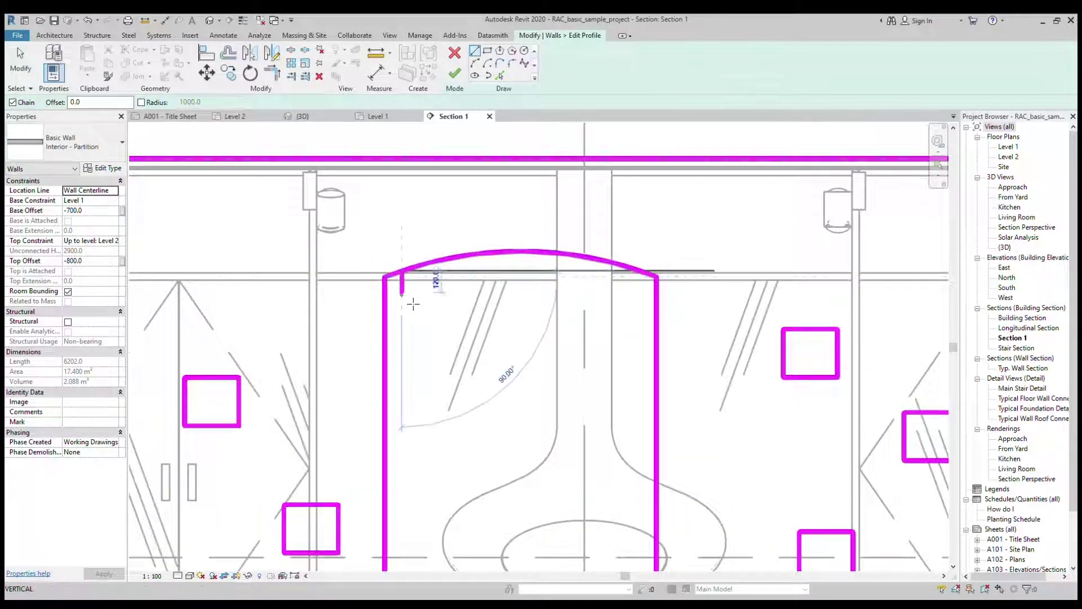
pyautogui.scroll(2, 407, 319)
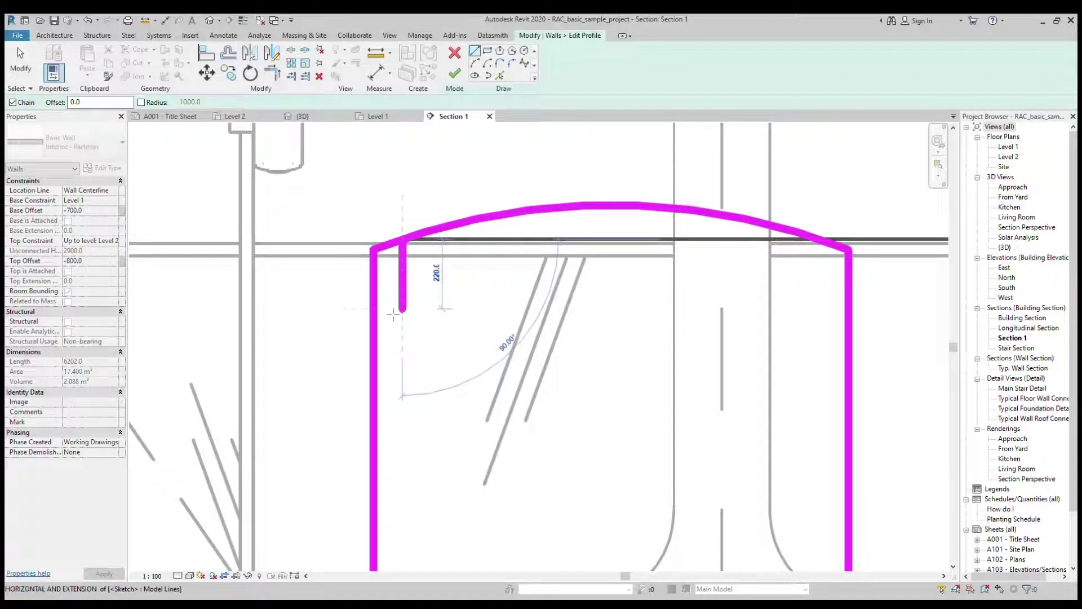
pyautogui.click(393, 314)
pyautogui.click(381, 319)
pyautogui.press('Escape')
pyautogui.press('Escape')
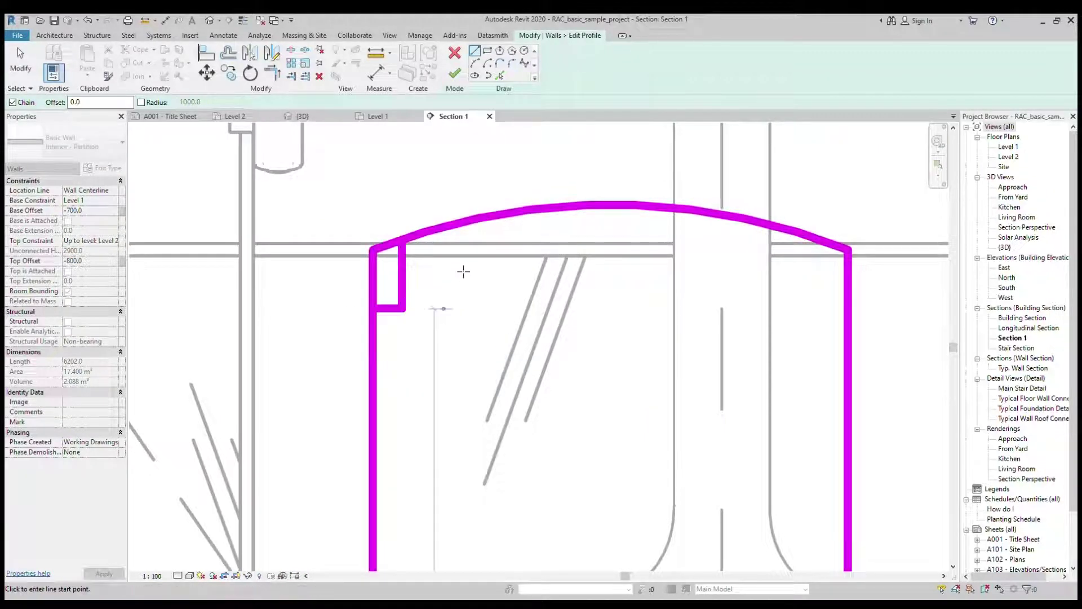
# Draw a vertical line about 180 mm long down from the arch near its right end
pyautogui.click(814, 242)
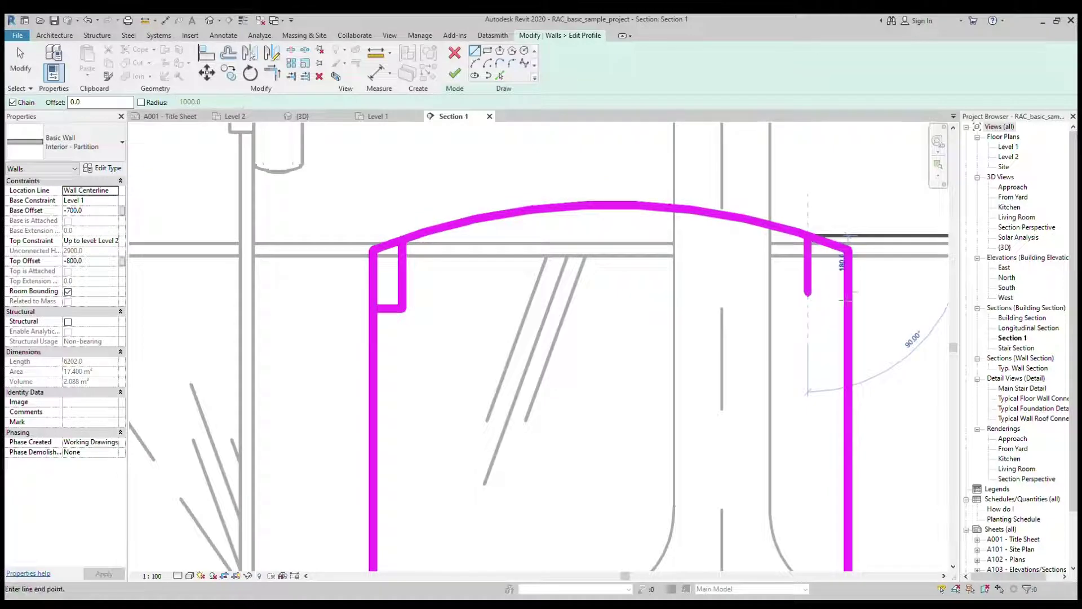
pyautogui.click(844, 300)
pyautogui.press('Escape')
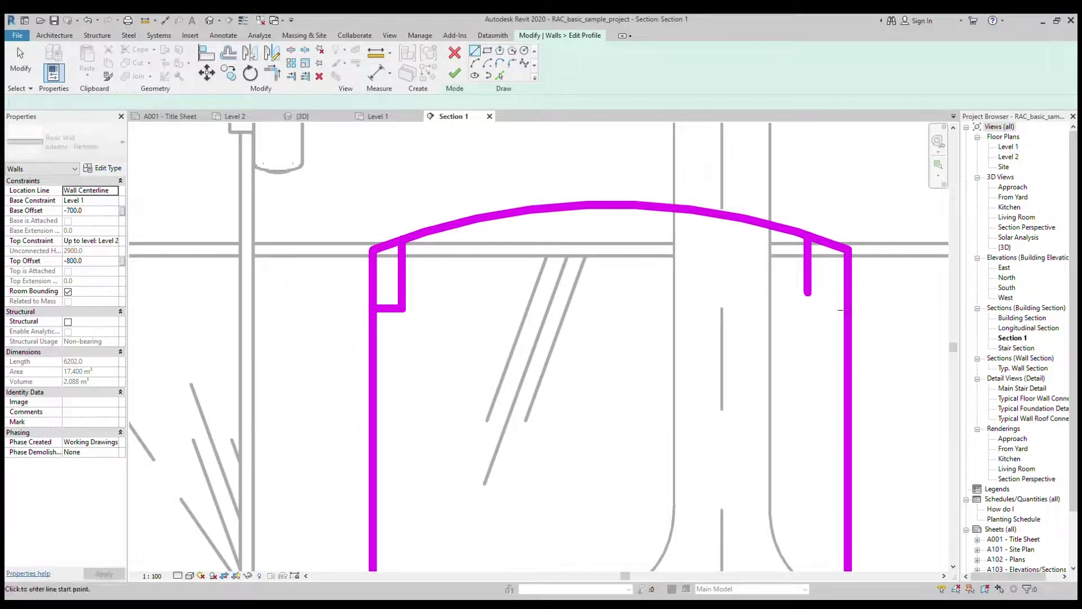
# Draw a horizontal line inward from the doorway's right edge, level with the left notch's base, and delete the misdrawn slanted line
pyautogui.click(844, 309)
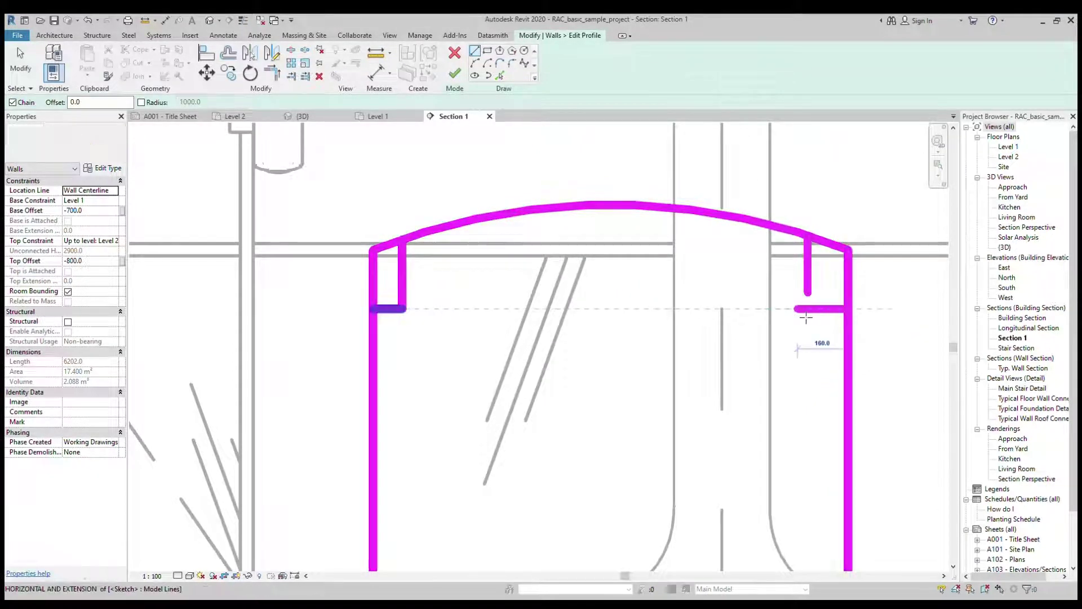
pyautogui.click(759, 316)
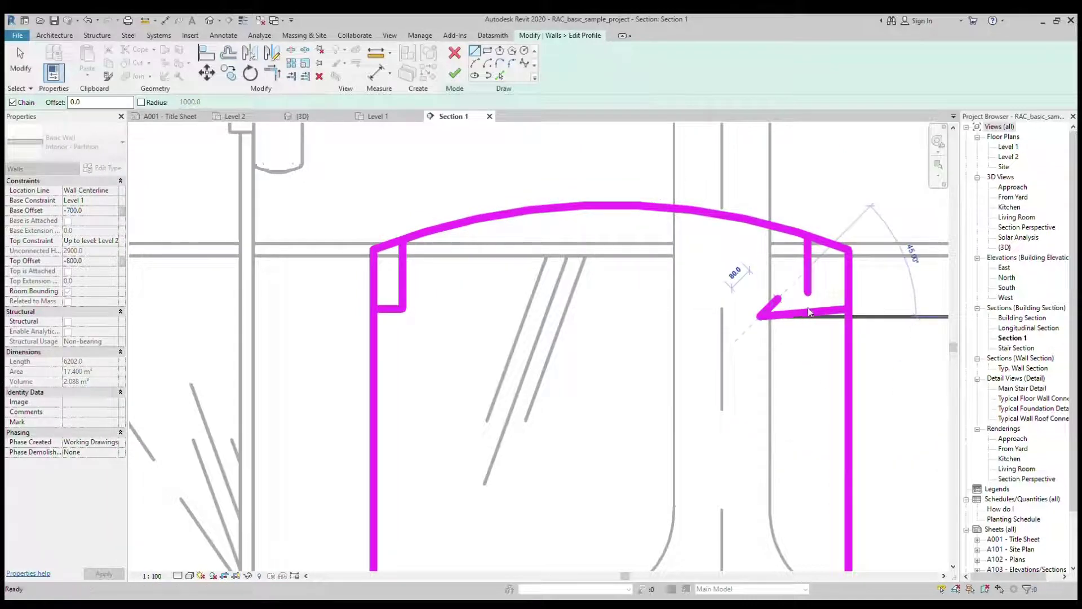
pyautogui.press('Escape')
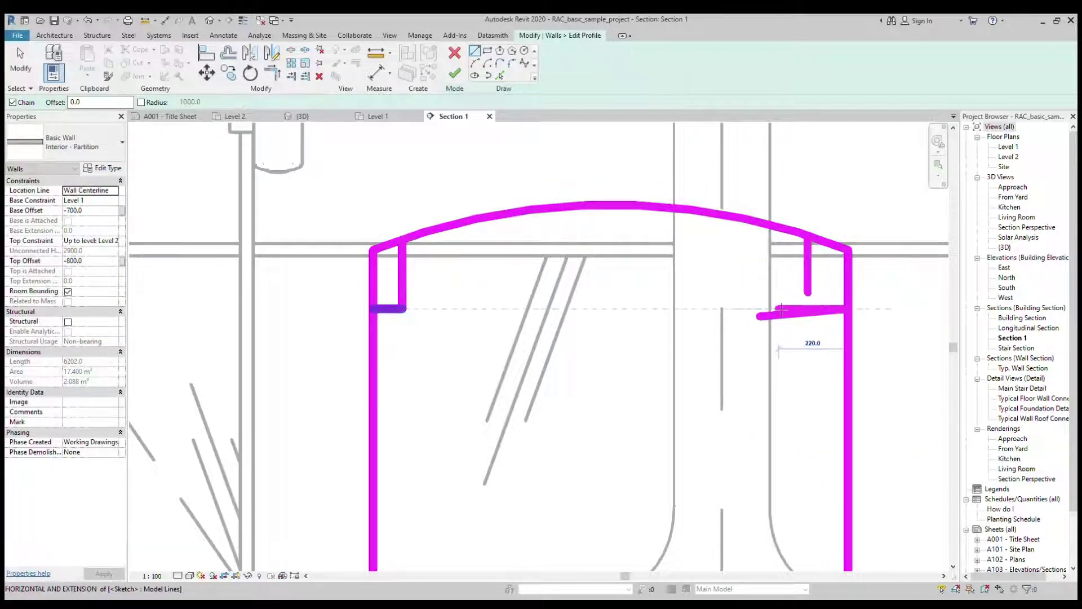
pyautogui.click(773, 309)
pyautogui.press('Escape')
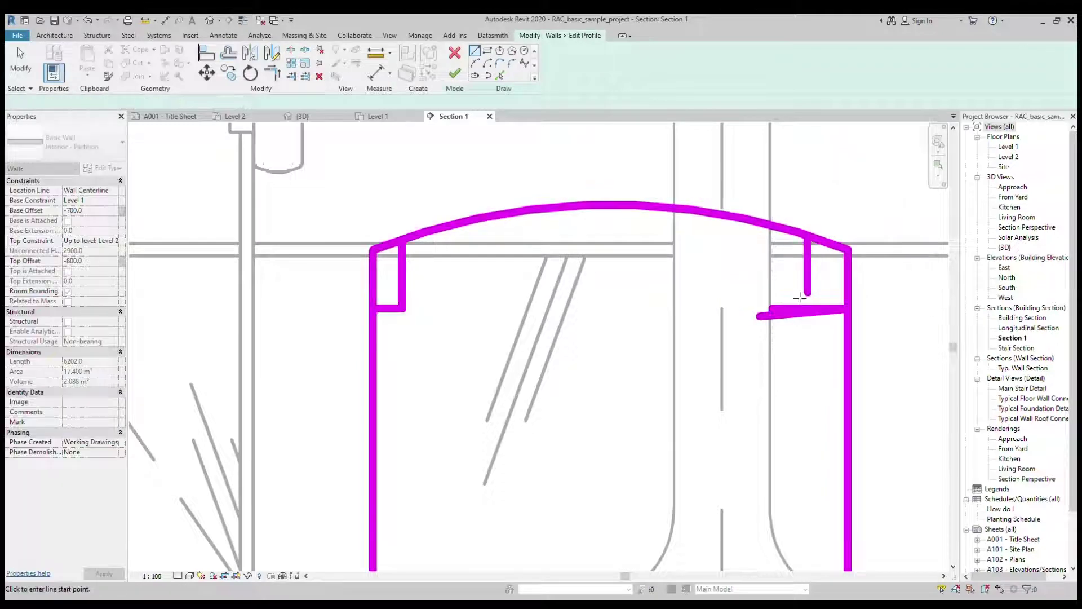
pyautogui.press('Escape')
pyautogui.click(764, 315)
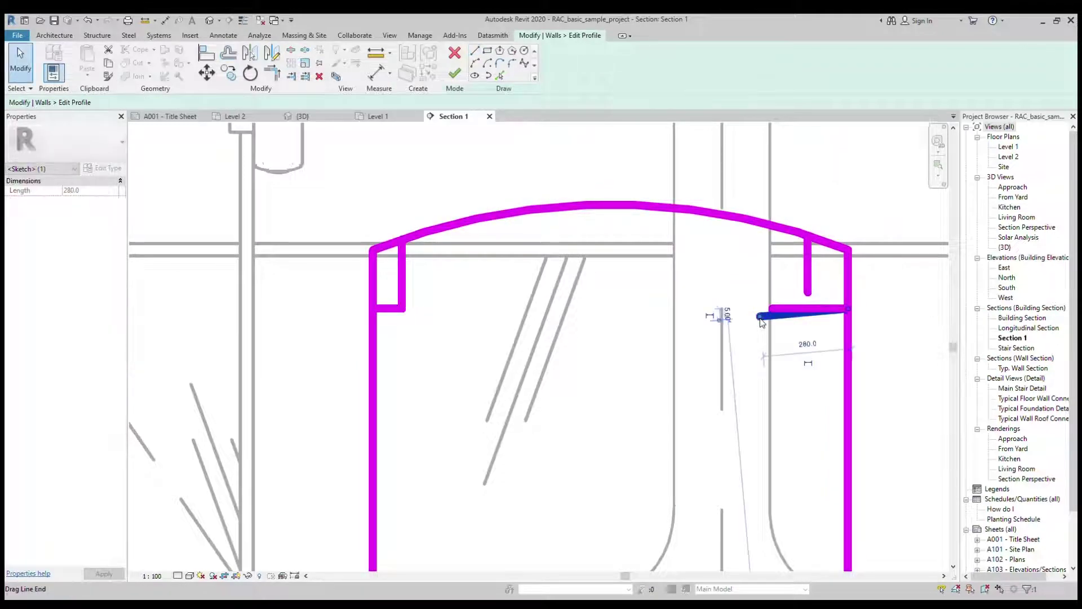
pyautogui.press('Delete')
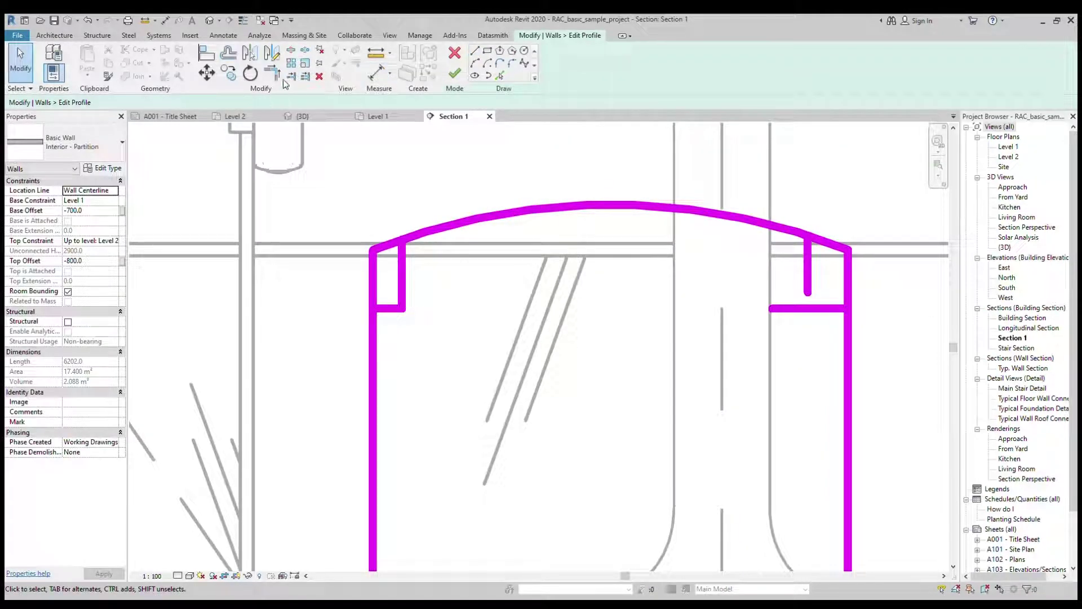
# Trim the right notch's vertical line and horizontal base line to meet in a clean corner
pyautogui.click(273, 73)
pyautogui.click(810, 280)
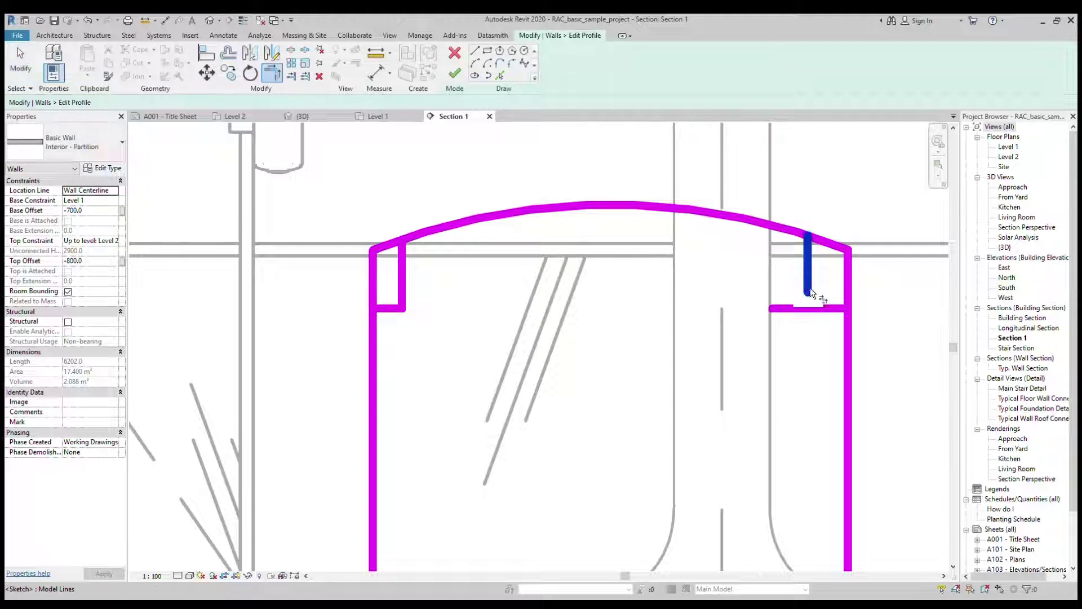
pyautogui.click(816, 311)
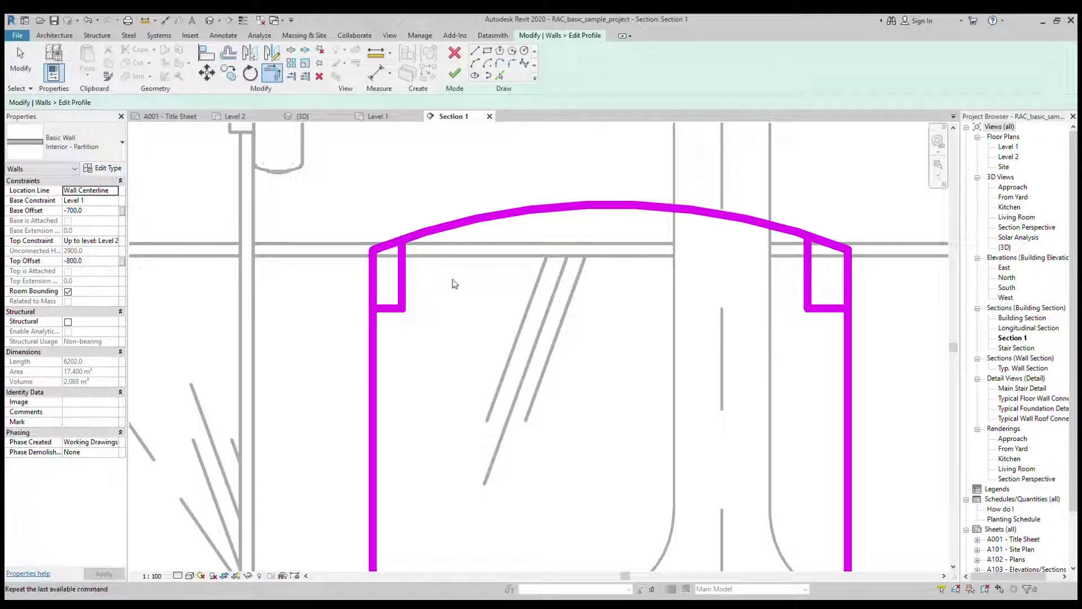
pyautogui.press('Escape')
pyautogui.press('Escape')
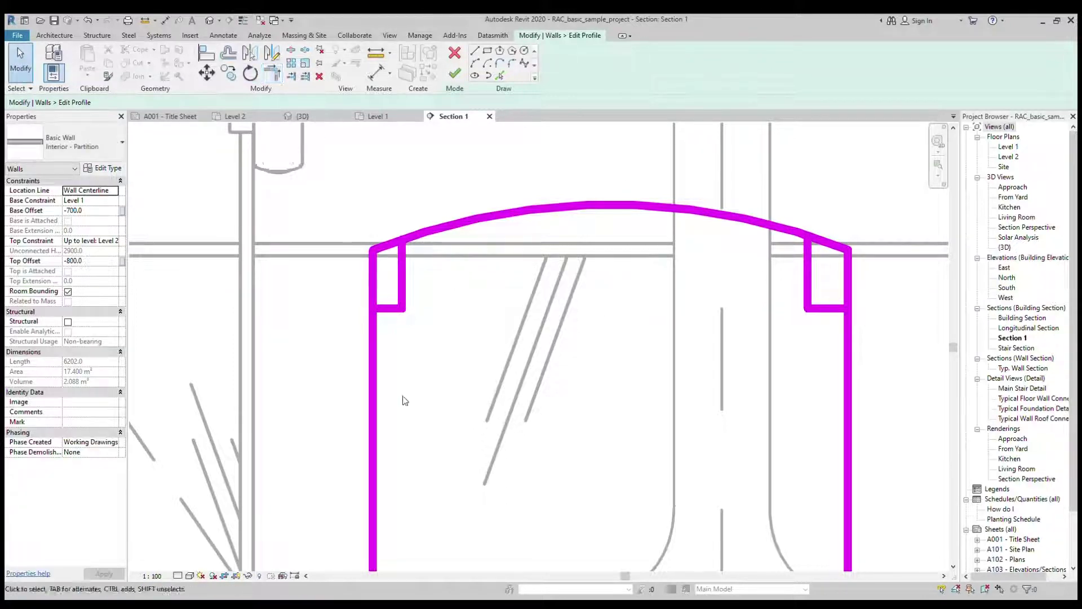
# Trim the doorway's left and right vertical edges to end at the base lines of the two notches
pyautogui.click(372, 318)
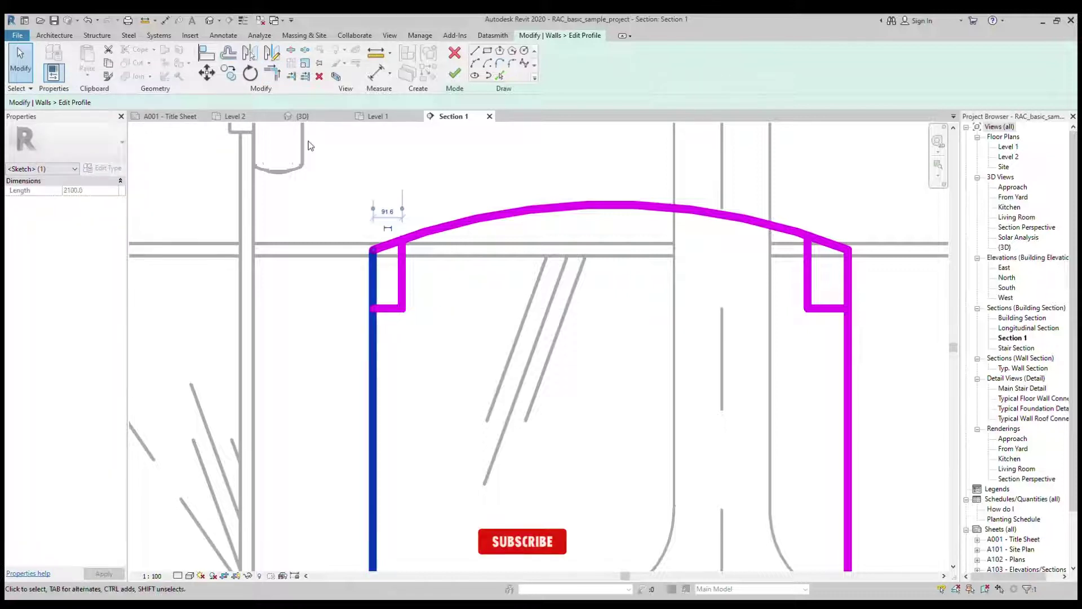
pyautogui.click(271, 71)
pyautogui.click(386, 309)
pyautogui.click(375, 332)
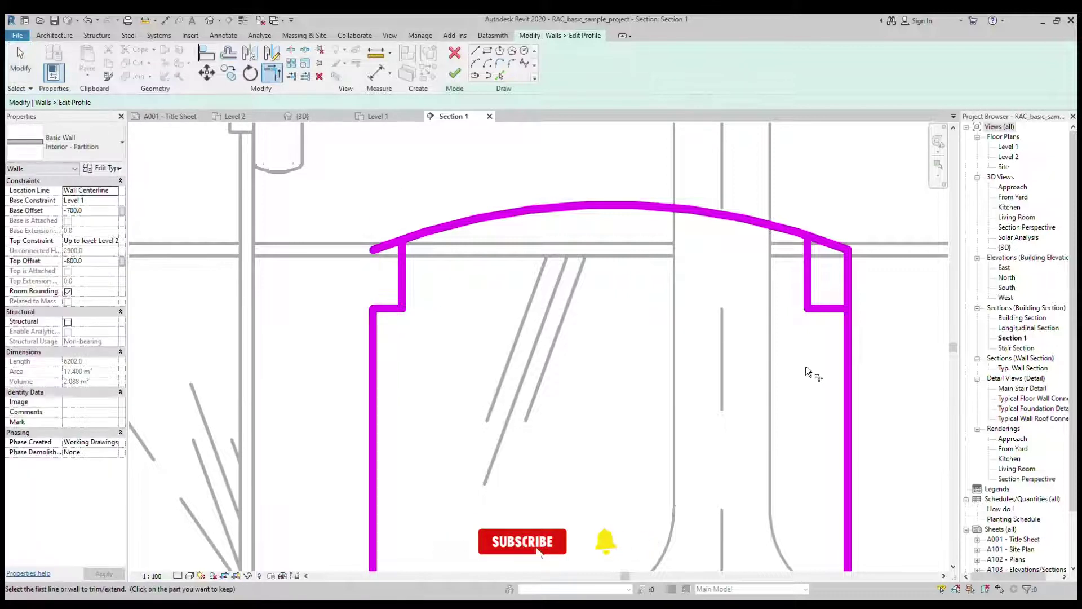
pyautogui.click(827, 309)
pyautogui.click(849, 349)
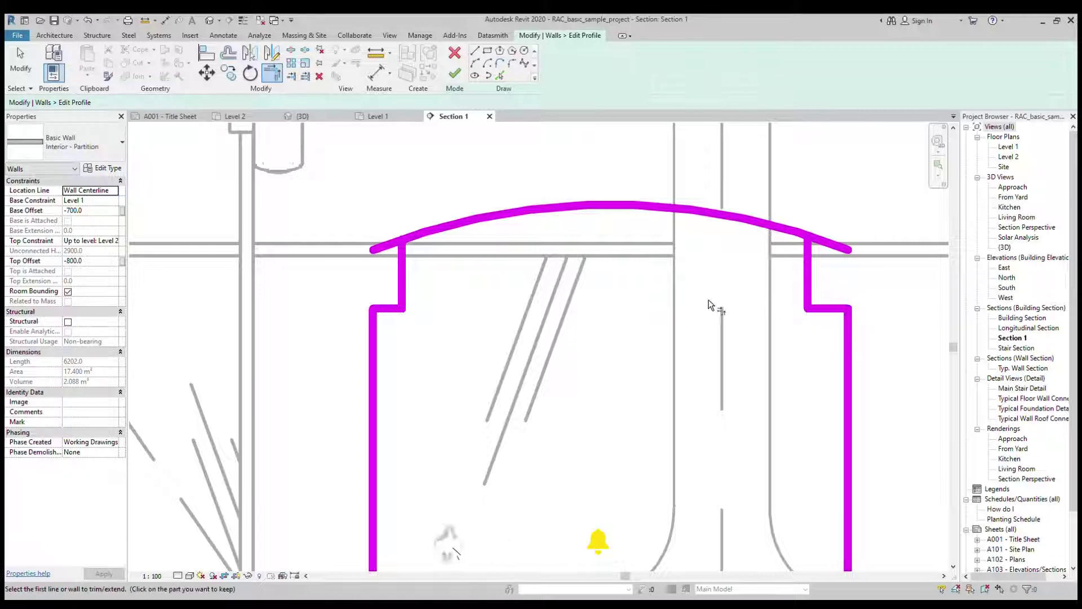
# Trim both overhanging ends of the arch back to the vertical lines of the left and right notches
pyautogui.scroll(-2, 609, 295)
pyautogui.scroll(2, 480, 289)
pyautogui.click(458, 271)
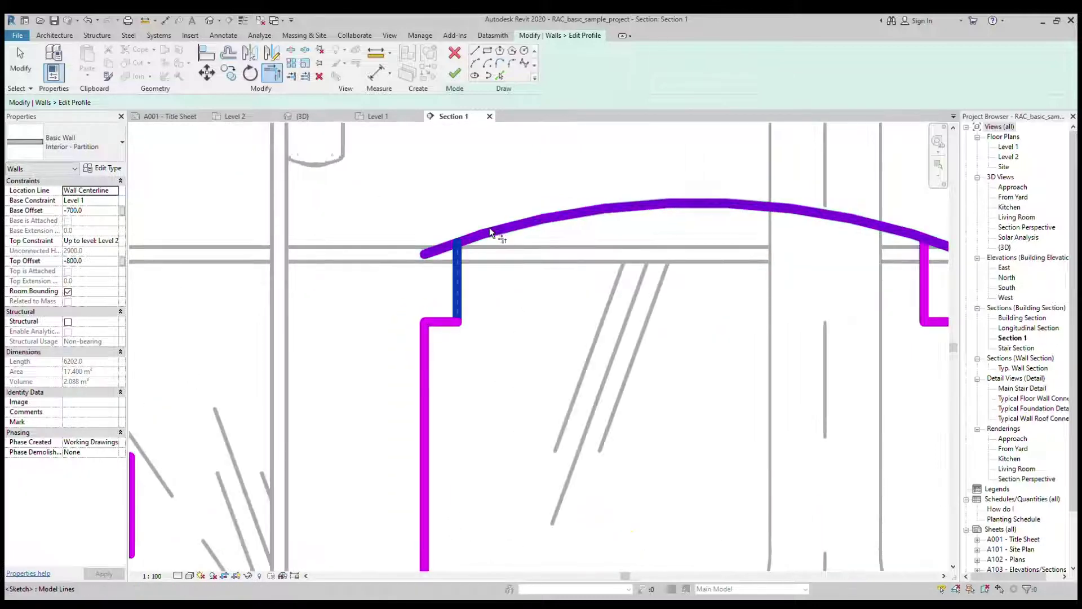
pyautogui.click(490, 228)
pyautogui.scroll(-2, 360, 256)
pyautogui.click(662, 239)
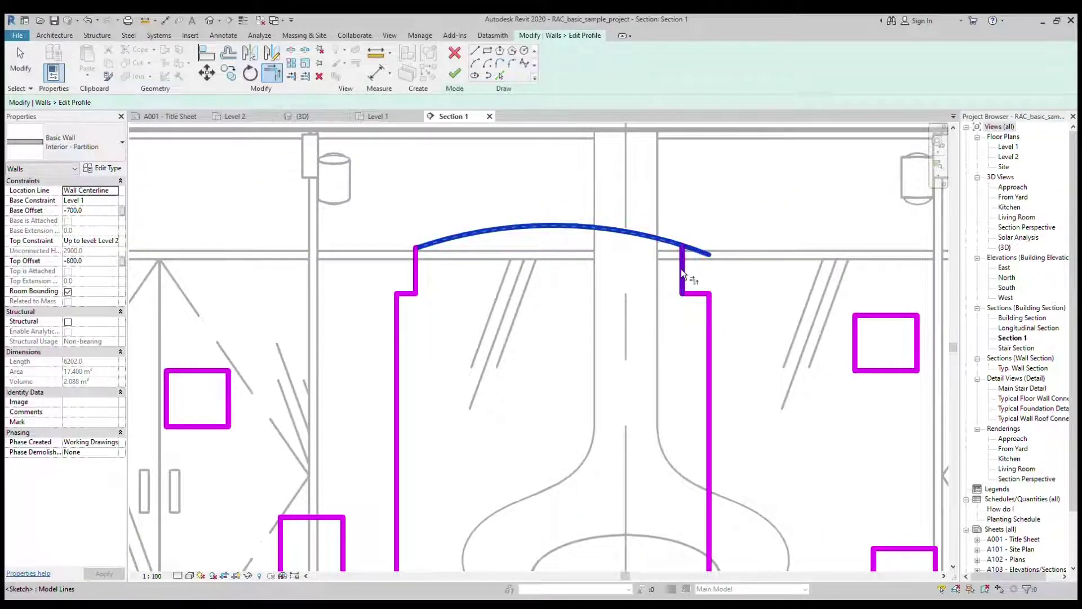
pyautogui.click(682, 269)
pyautogui.press('Escape')
pyautogui.press('Escape')
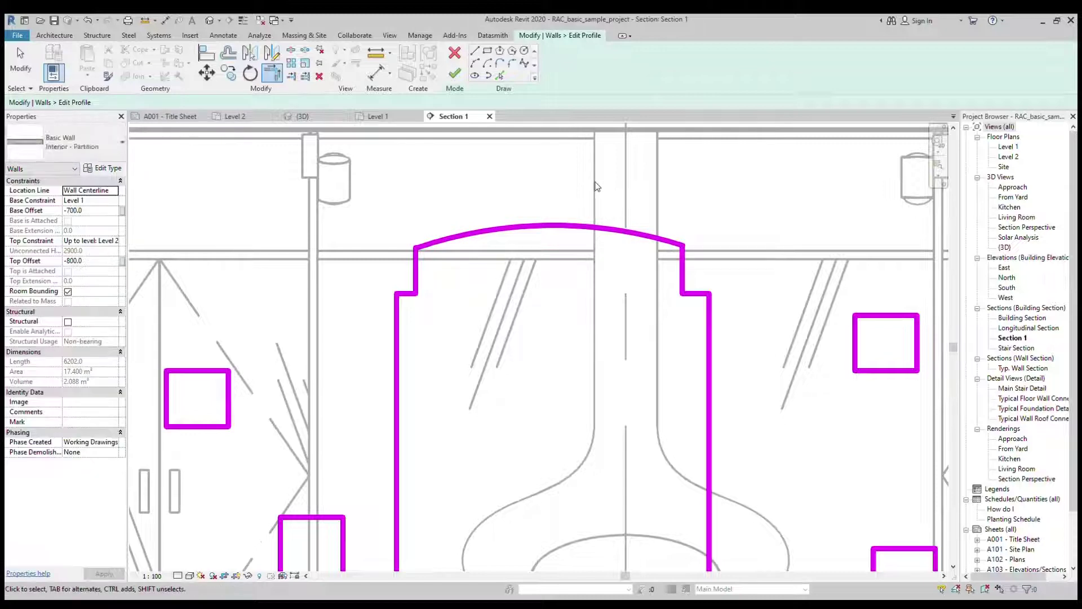
# Move both notches' vertical lines inward so each sits 180 mm from its doorway edge
pyautogui.scroll(-2, 543, 229)
pyautogui.scroll(2, 450, 242)
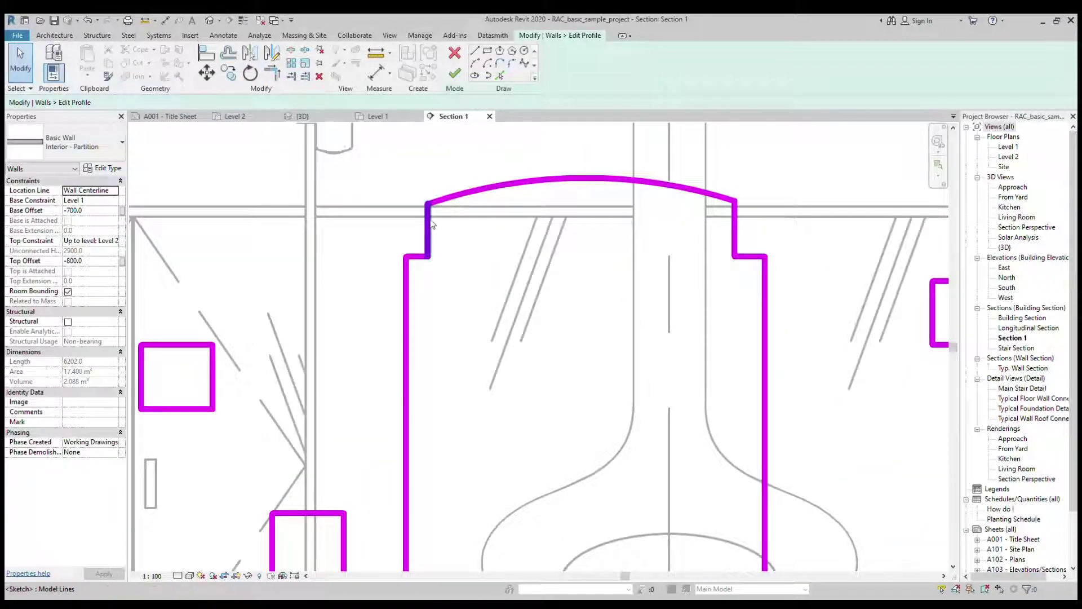
pyautogui.click(430, 234)
pyautogui.moveTo(430, 234)
pyautogui.mouseDown()
pyautogui.moveTo(475, 236)
pyautogui.moveTo(450, 233)
pyautogui.mouseUp()
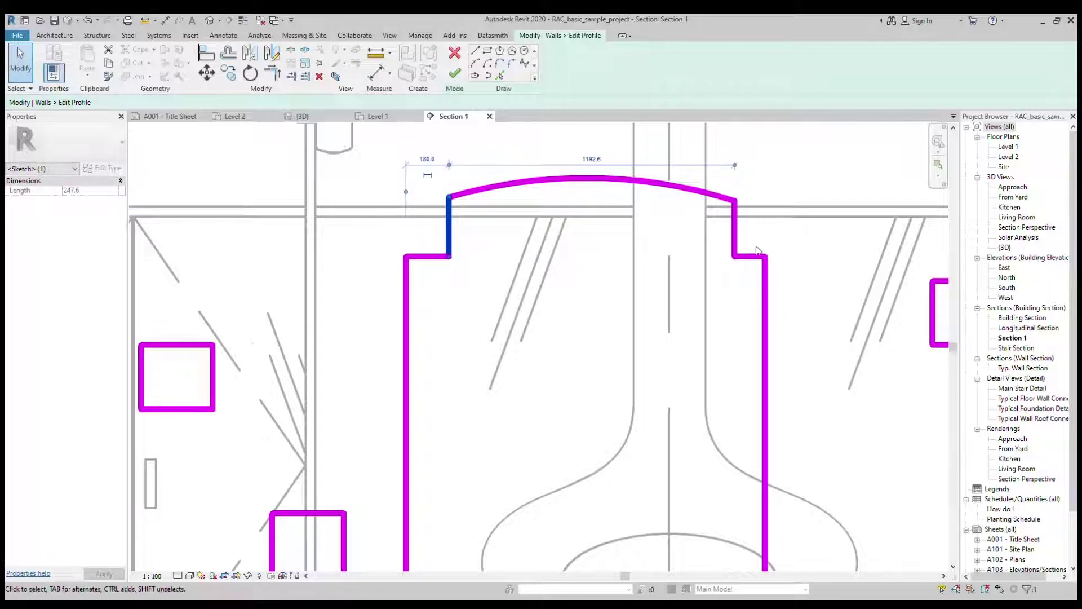
pyautogui.click(737, 236)
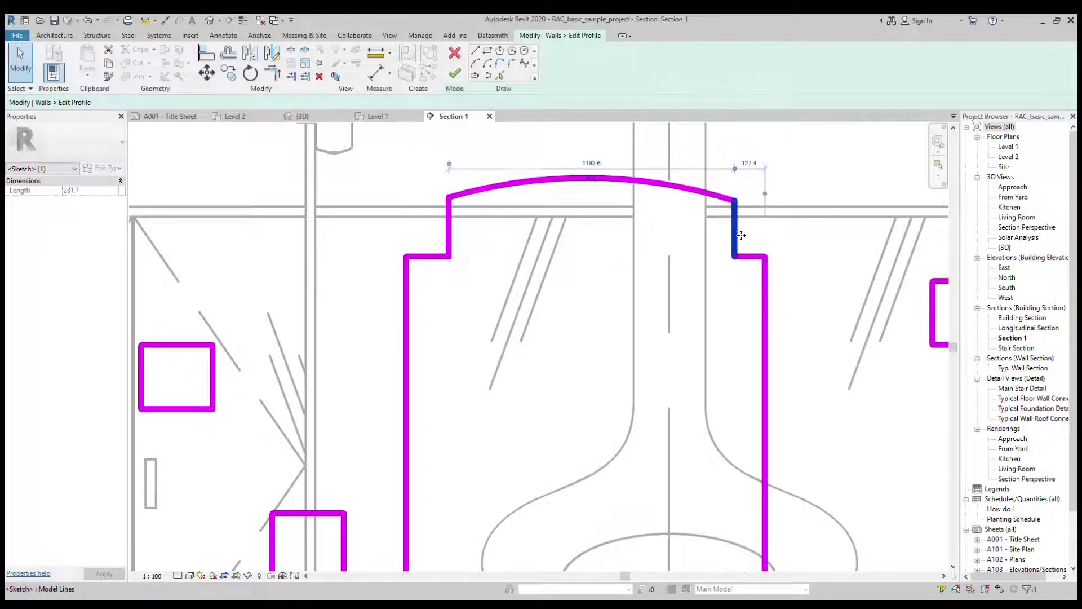
pyautogui.moveTo(733, 236); pyautogui.dragTo(722, 239)
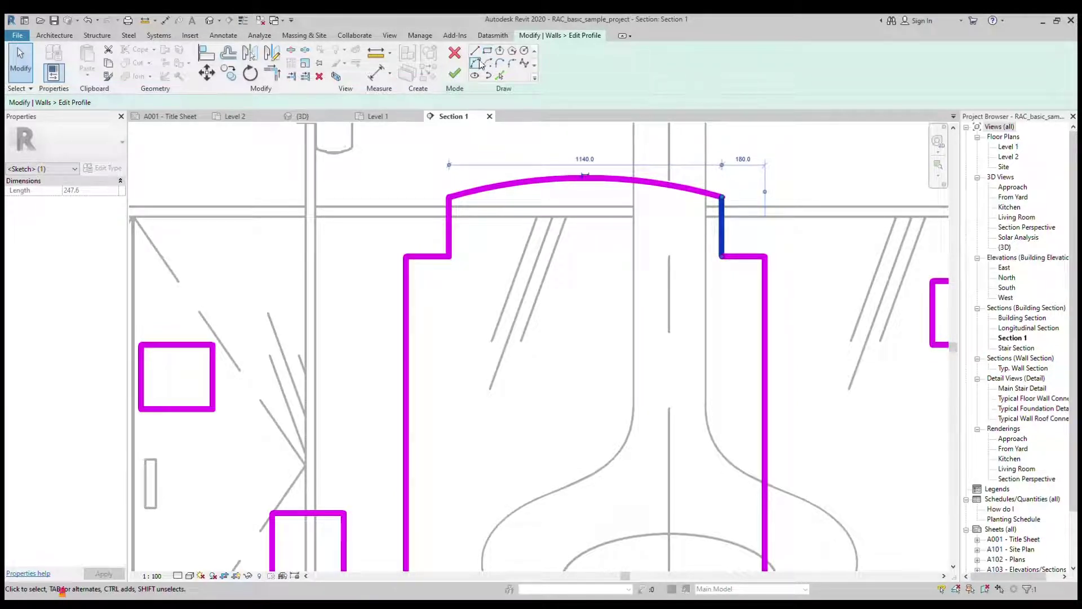
# Fillet the left notch's inner corner, between its base and vertical line, with a 100 mm radius
pyautogui.click(513, 63)
pyautogui.scroll(2, 444, 261)
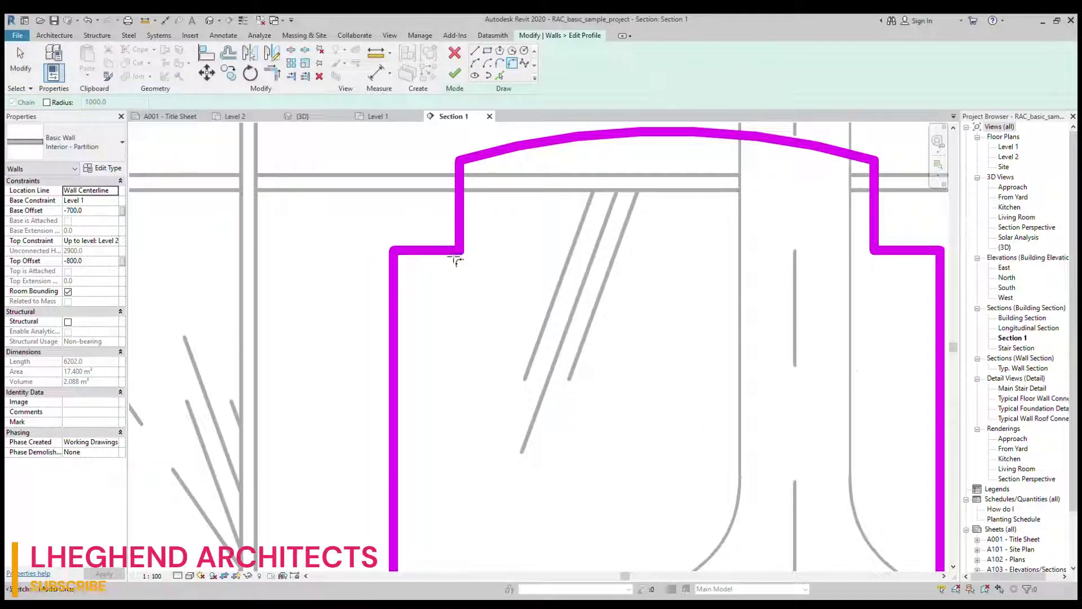
pyautogui.click(455, 253)
pyautogui.click(460, 241)
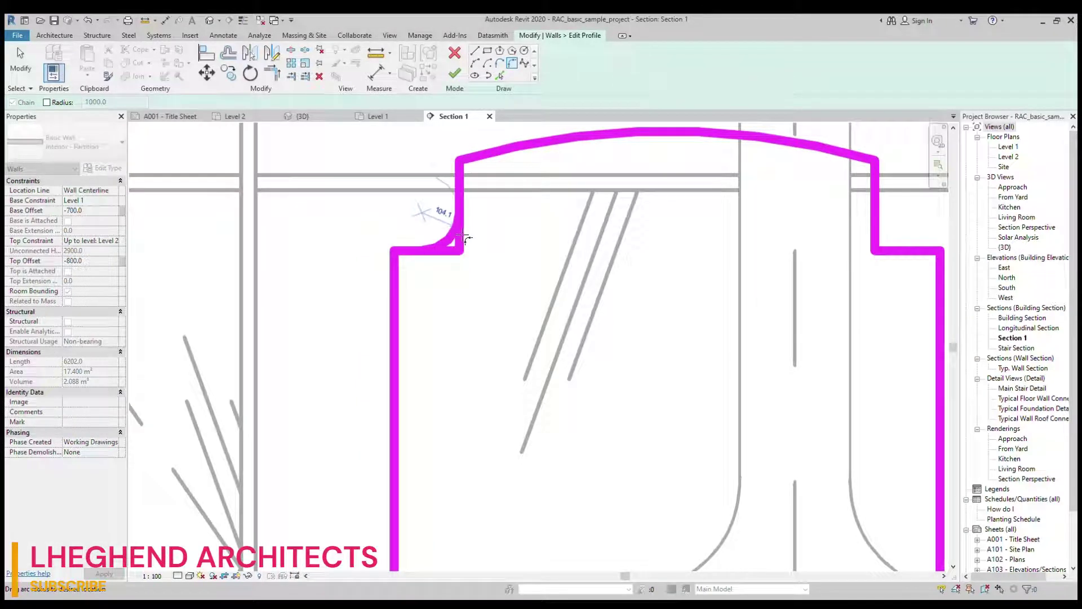
pyautogui.click(462, 238)
pyautogui.scroll(-2, 465, 242)
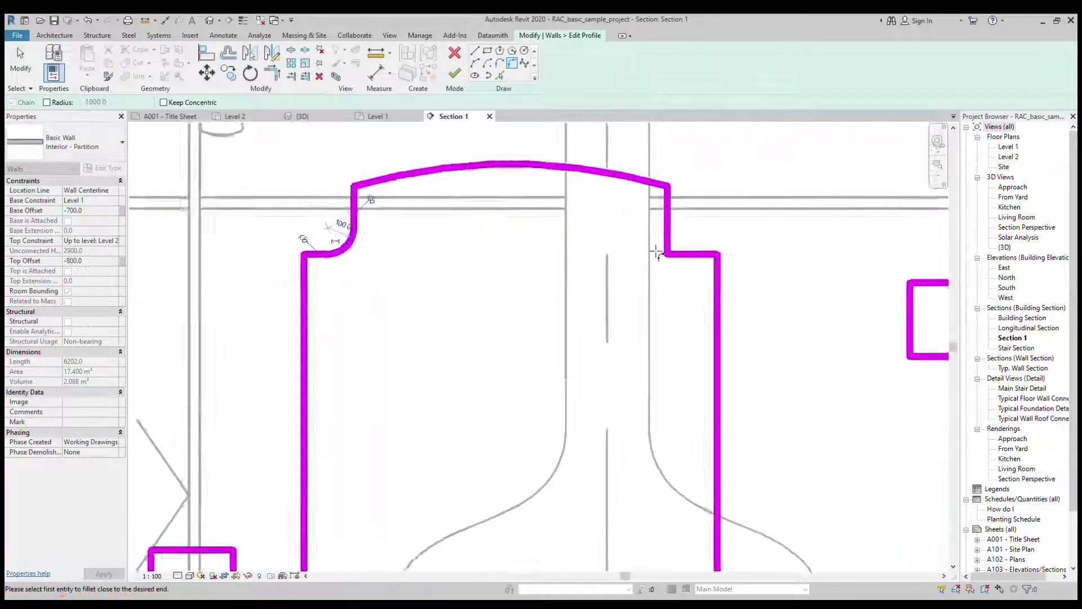
# Fillet the right notch's inner corner, between its vertical line and base, with a similar concave arc
pyautogui.scroll(2, 658, 253)
pyautogui.click(677, 239)
pyautogui.click(696, 258)
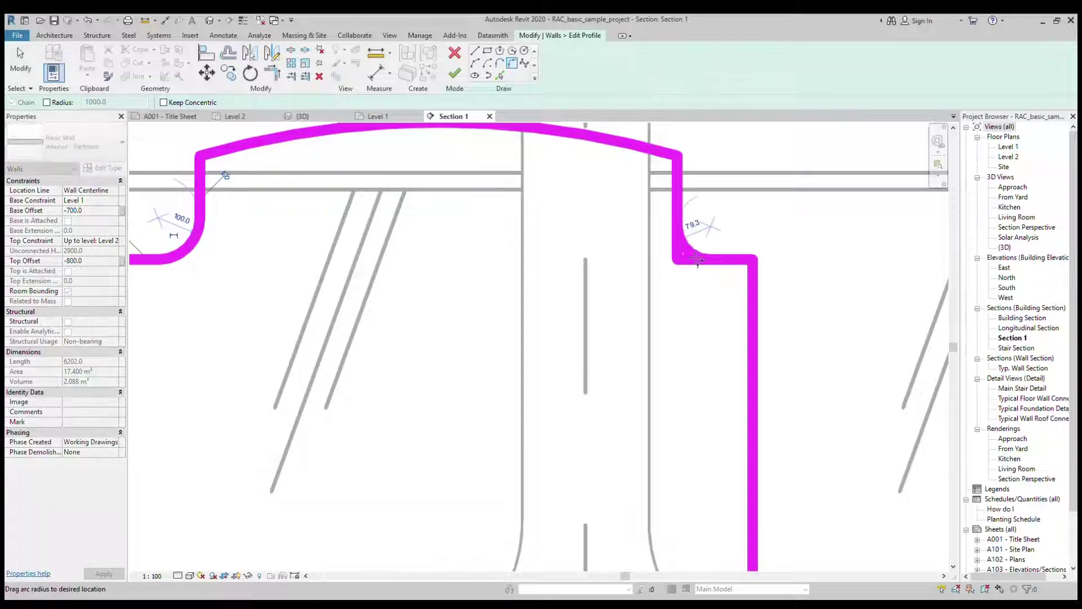
pyautogui.click(698, 258)
pyautogui.scroll(-3, 529, 225)
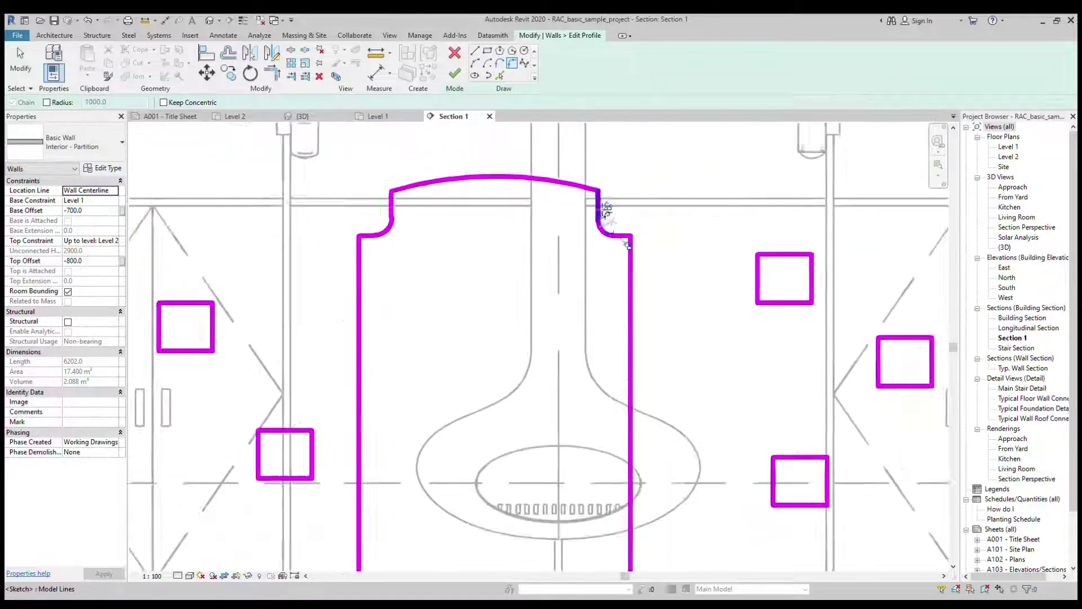
pyautogui.scroll(-2, 606, 213)
pyautogui.scroll(2, 507, 234)
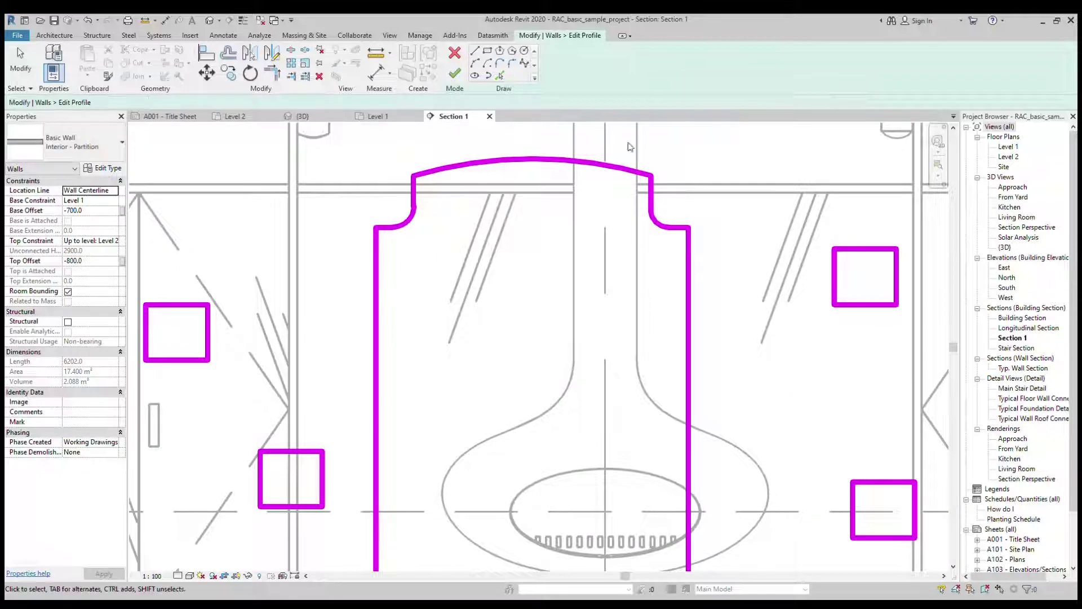
# Fillet the corner between the arch's right end and the right notch's vertical line with a 120 mm radius
pyautogui.click(512, 62)
pyautogui.scroll(2, 631, 167)
pyautogui.click(630, 165)
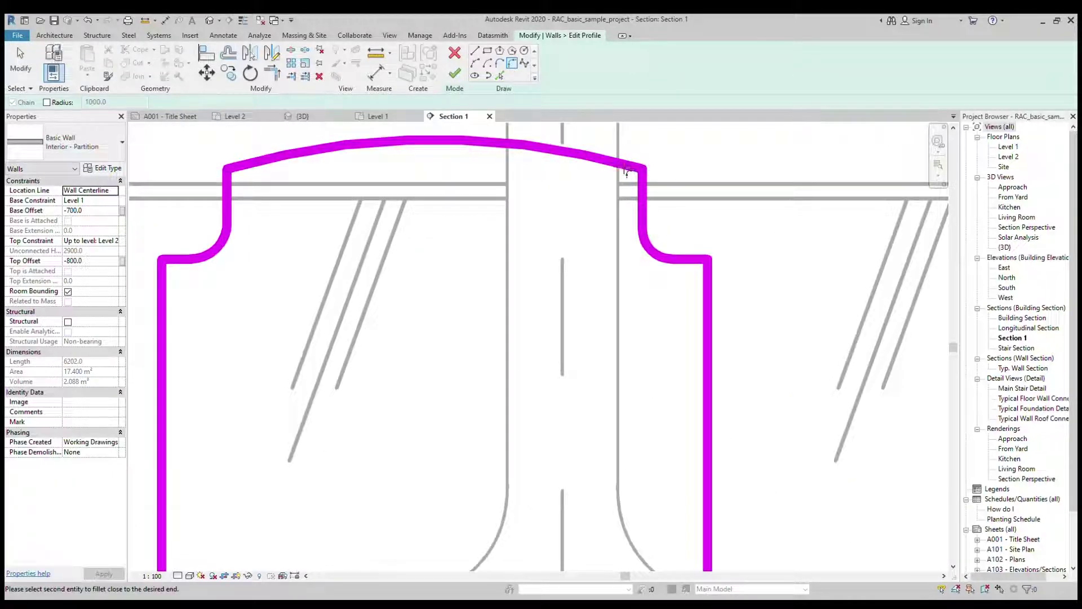
pyautogui.click(639, 180)
pyautogui.click(638, 179)
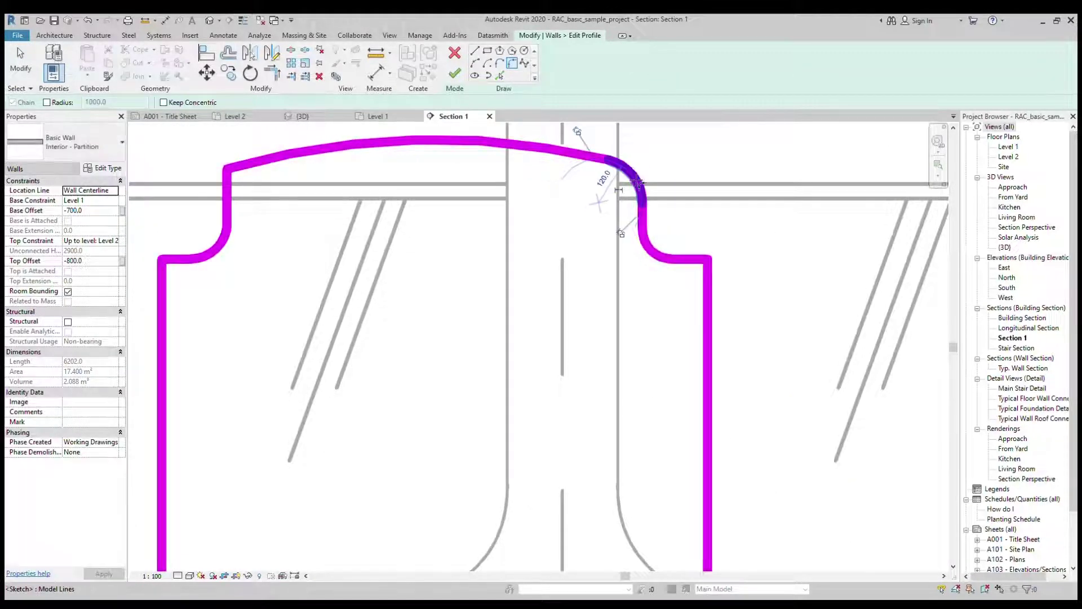
# Fillet the corner between the arch's left end and the left notch's vertical line with a radius of about 120 mm
pyautogui.click(231, 193)
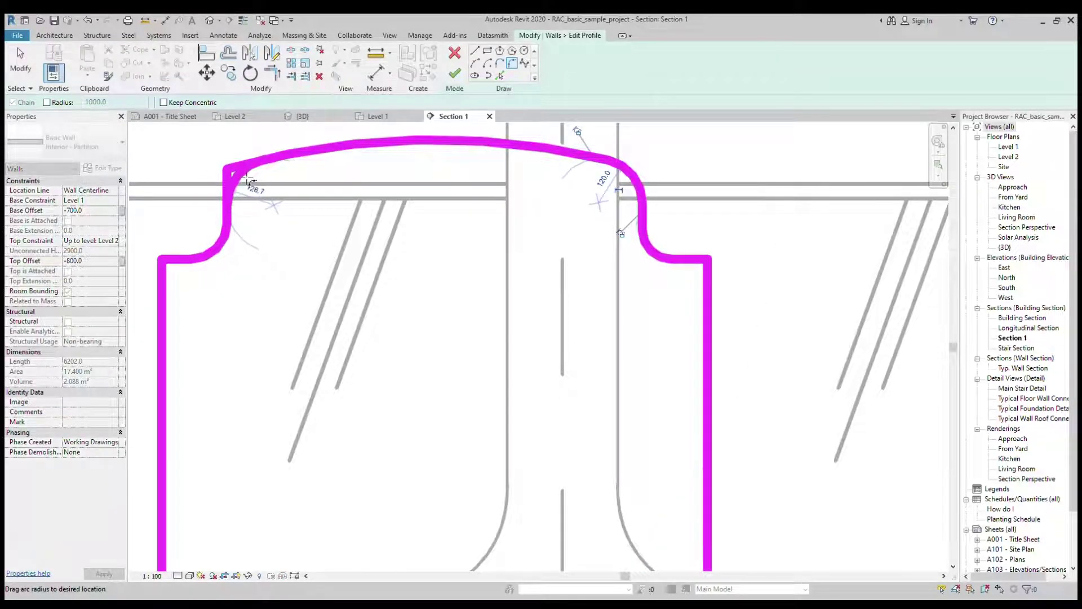
pyautogui.click(248, 180)
pyautogui.scroll(-2, 546, 190)
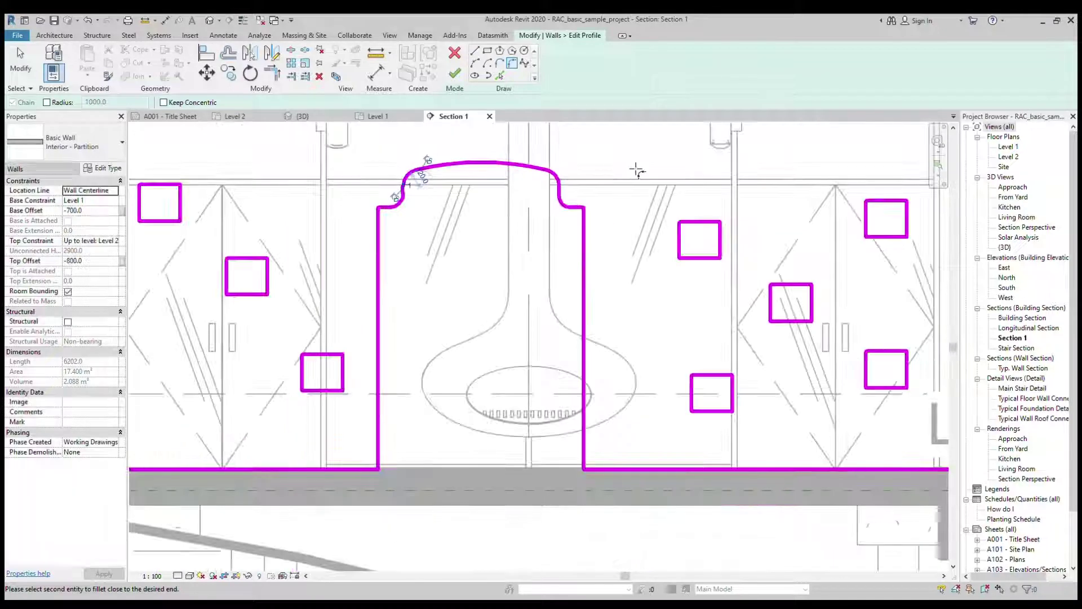
pyautogui.press('Escape')
pyautogui.press('Escape')
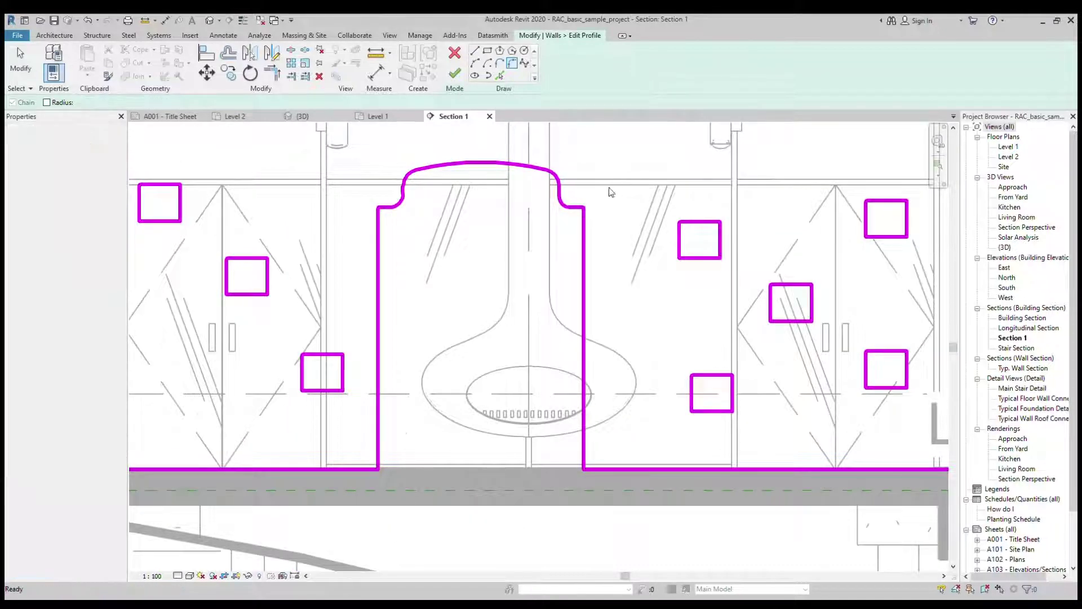
# Finish the partition wall's profile edit and deselect the wall
pyautogui.scroll(2, 433, 192)
pyautogui.scroll(-1, 446, 237)
pyautogui.scroll(-1, 445, 237)
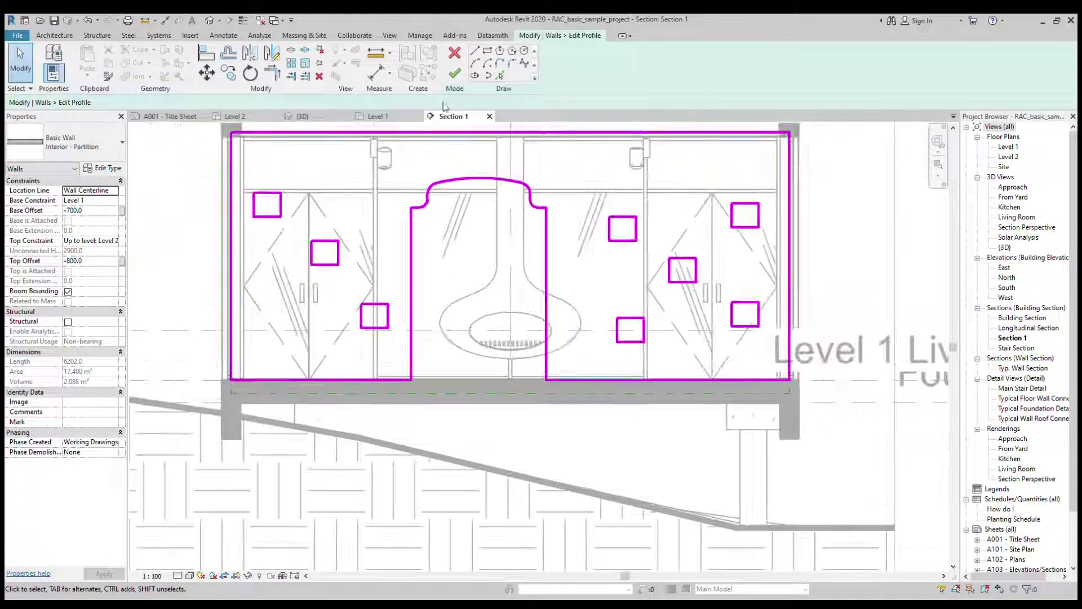
pyautogui.click(456, 74)
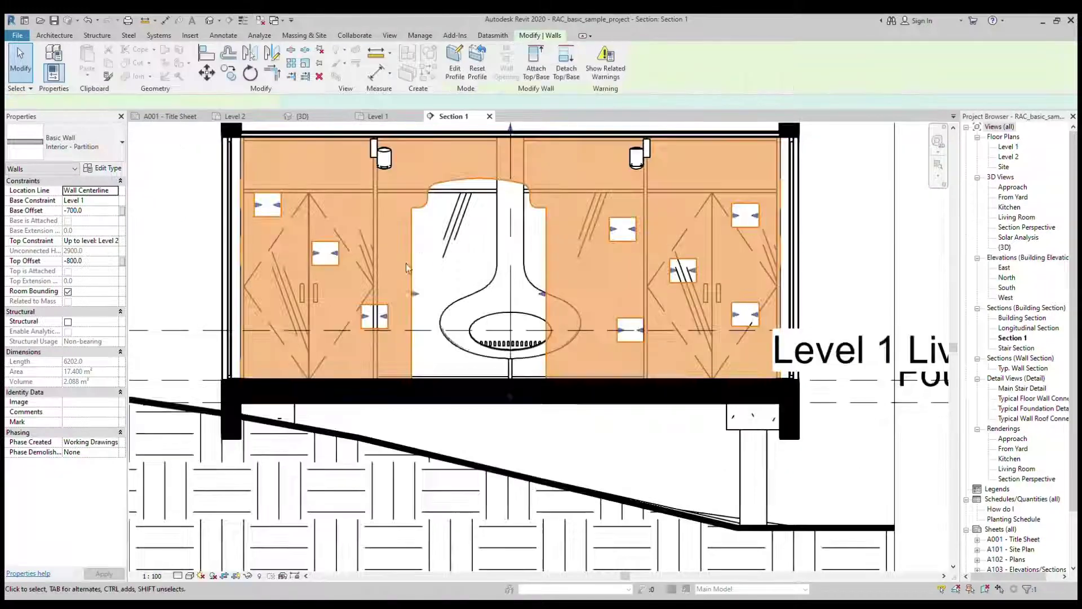
pyautogui.scroll(-2, 401, 313)
pyautogui.press('Escape')
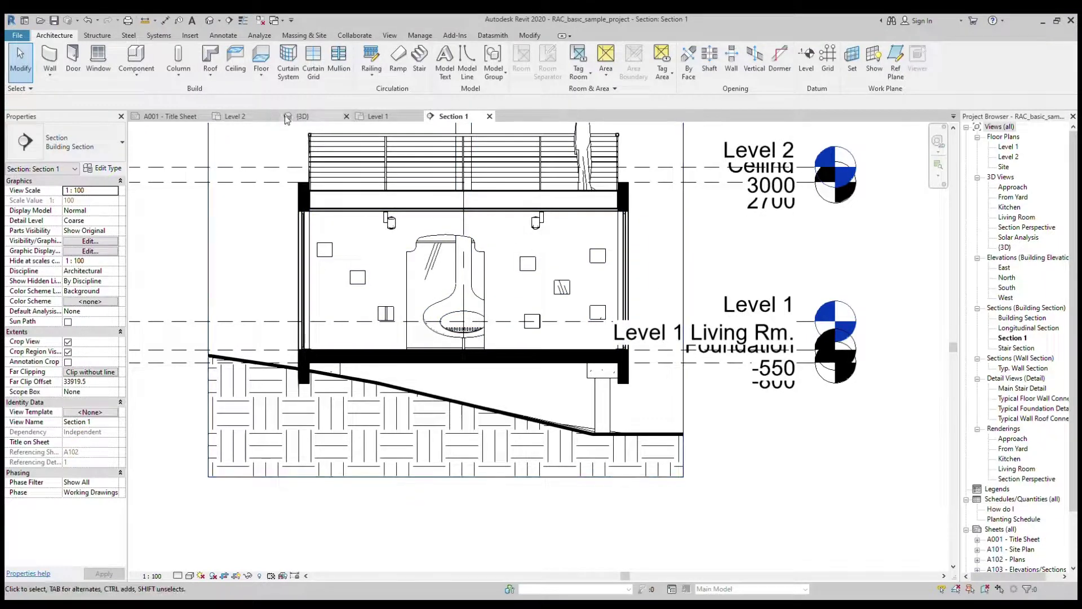
# Examine the partition wall's new openings in the 3D view, looking into the living room from the front terrace
pyautogui.click(302, 117)
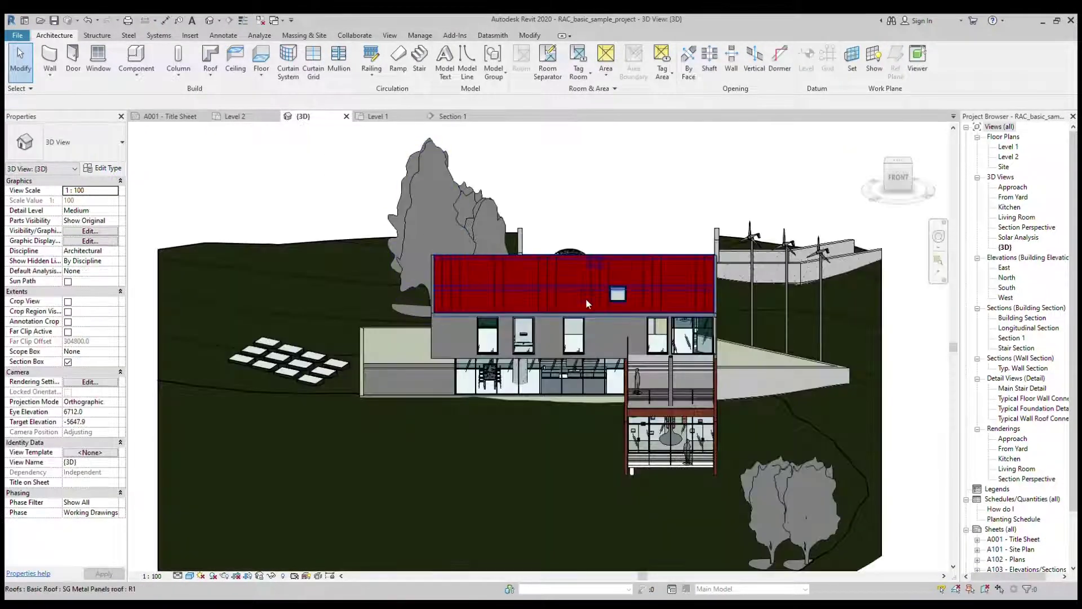
pyautogui.click(911, 162)
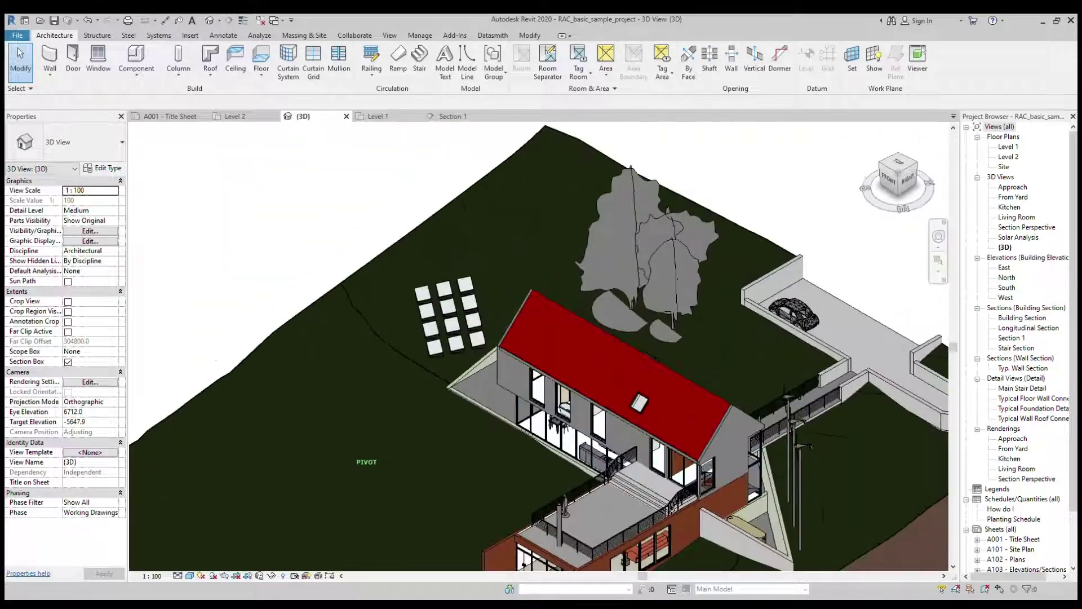
pyautogui.click(899, 185)
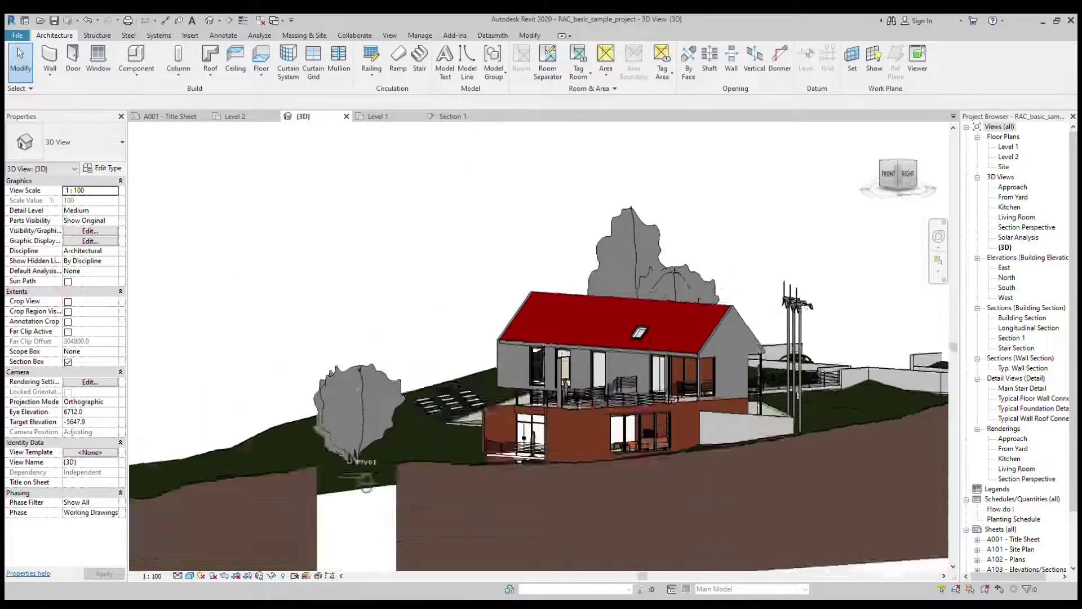
pyautogui.moveTo(899, 174)
pyautogui.mouseDown()
pyautogui.moveTo(930, 206)
pyautogui.moveTo(943, 180)
pyautogui.moveTo(945, 198)
pyautogui.moveTo(960, 201)
pyautogui.mouseUp()
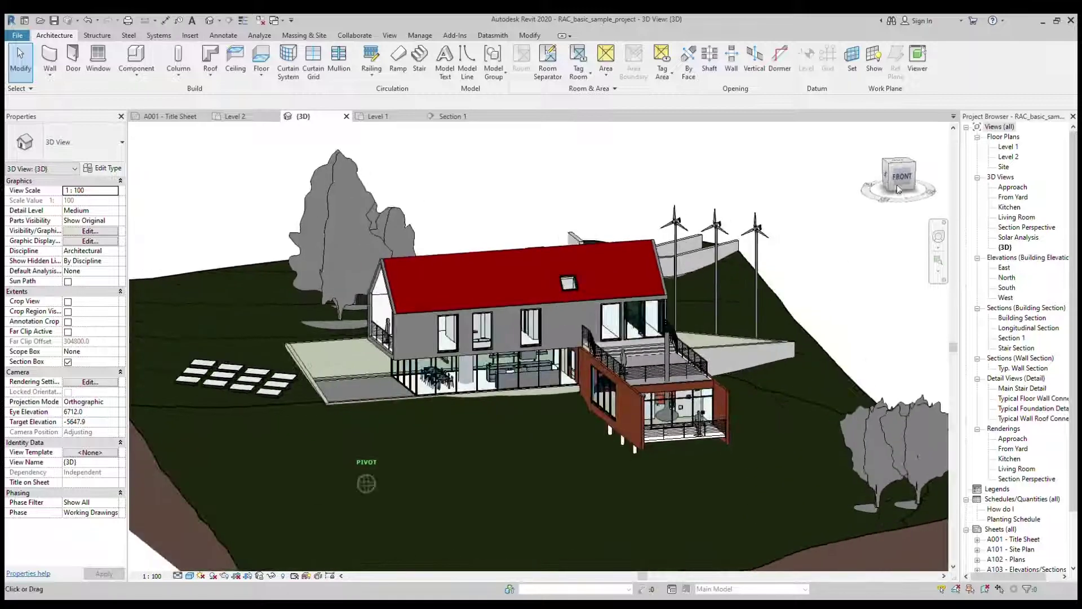
pyautogui.scroll(10, 697, 470)
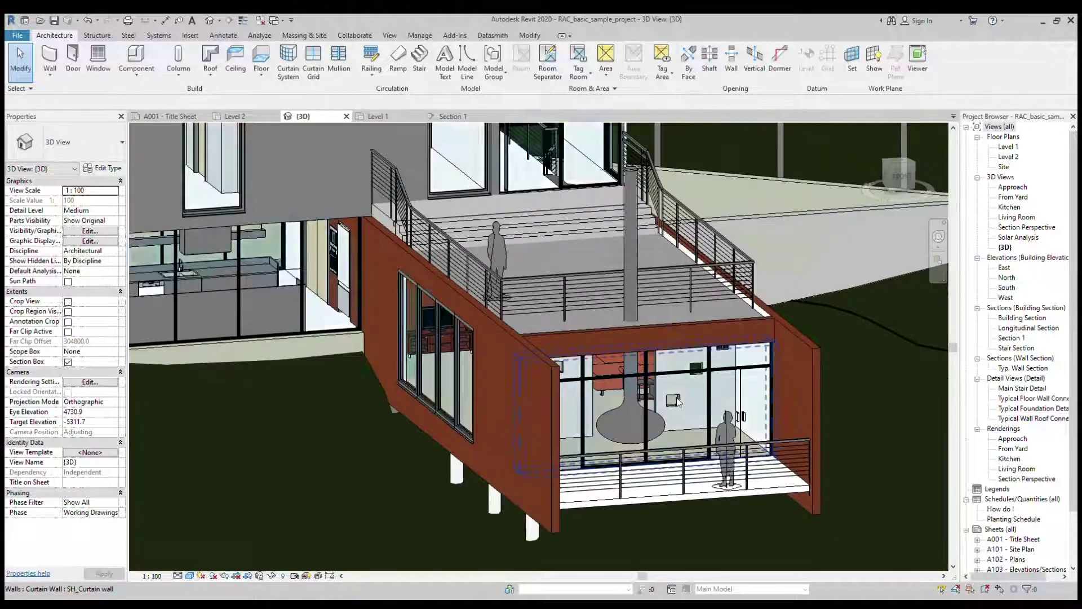
pyautogui.scroll(2, 678, 427)
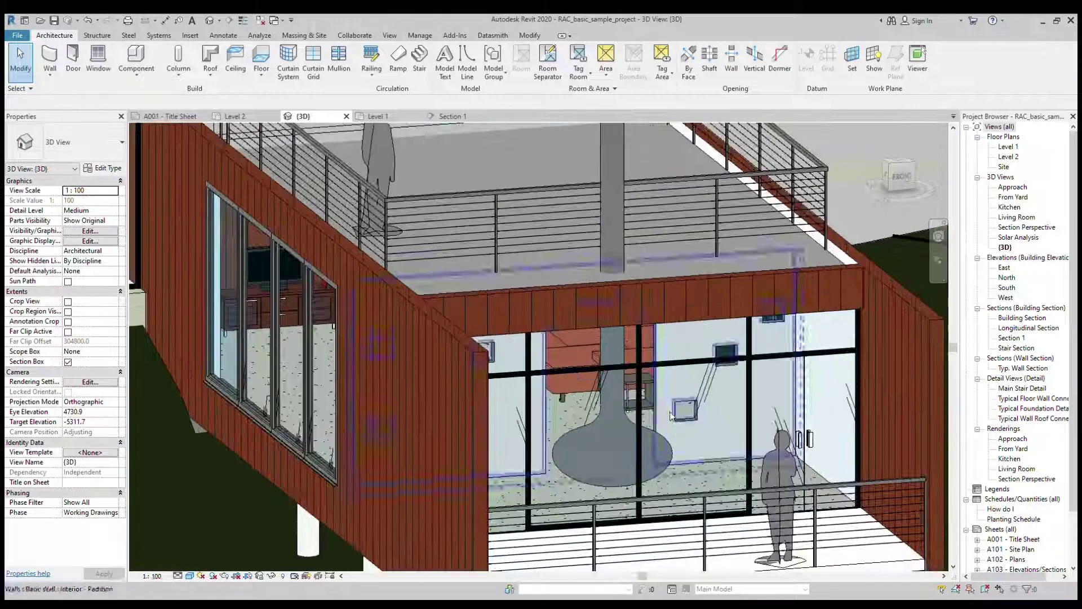
pyautogui.scroll(-3, 687, 446)
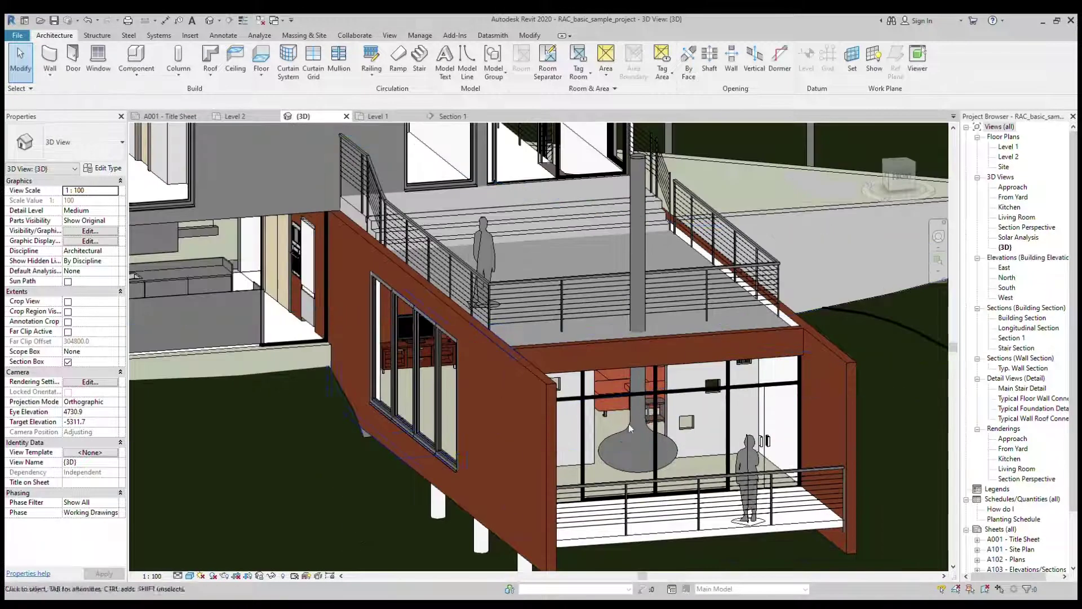
pyautogui.scroll(-2, 533, 417)
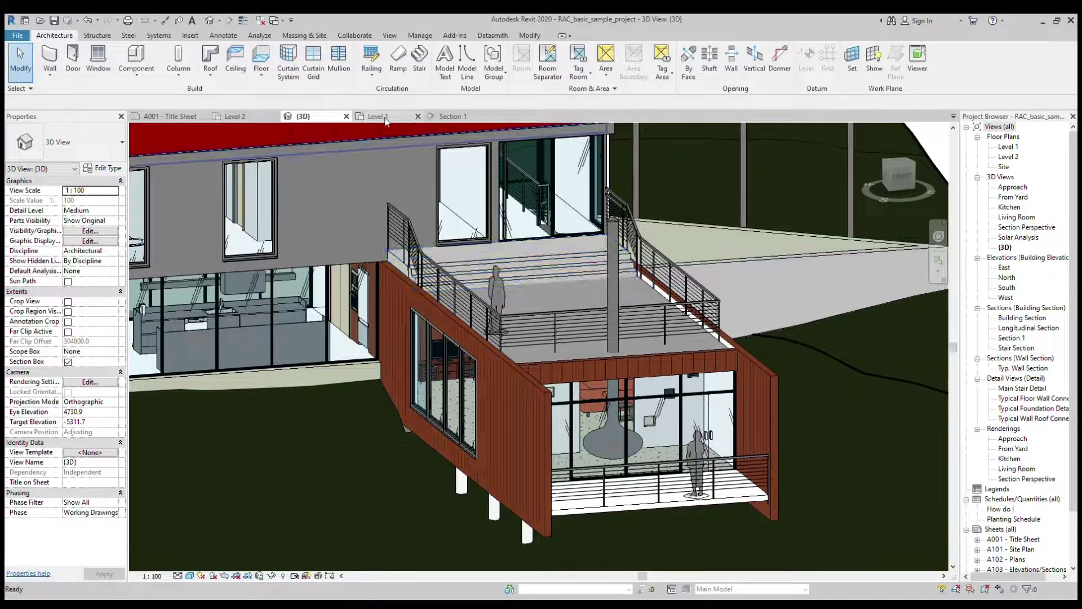
# Check the partition wall's new openings in the Level 1 floor plan of the Living room
pyautogui.click(386, 116)
pyautogui.scroll(-2, 596, 399)
pyautogui.scroll(2, 596, 399)
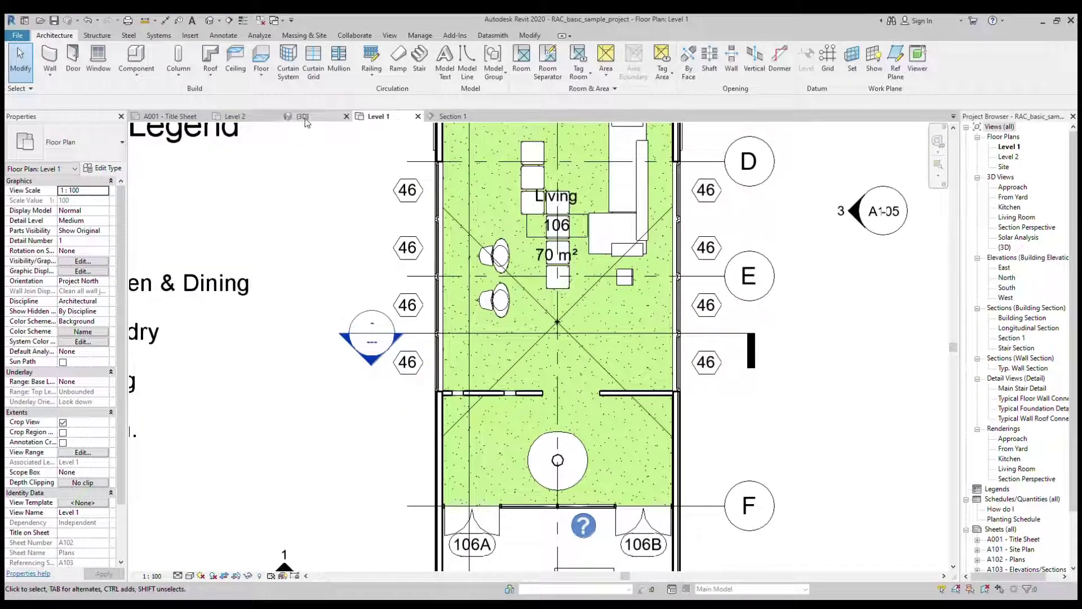
# Examine the whole house and its site in the 3D view from the front-left corner
pyautogui.click(305, 118)
pyautogui.scroll(-2, 402, 371)
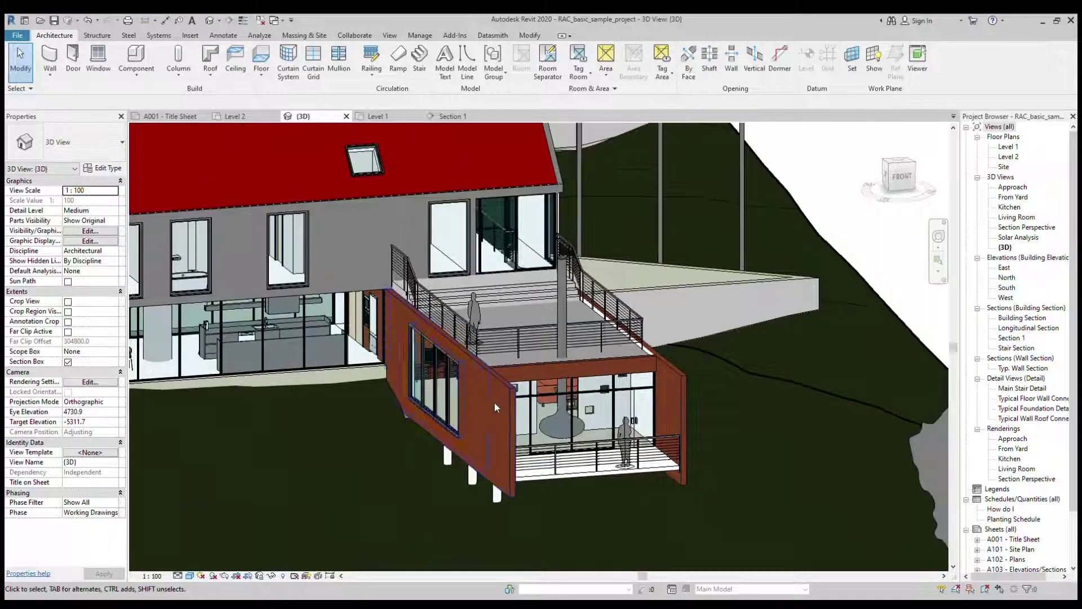
pyautogui.scroll(-2, 497, 407)
pyautogui.moveTo(901, 180); pyautogui.dragTo(957, 179)
pyautogui.click(67, 362)
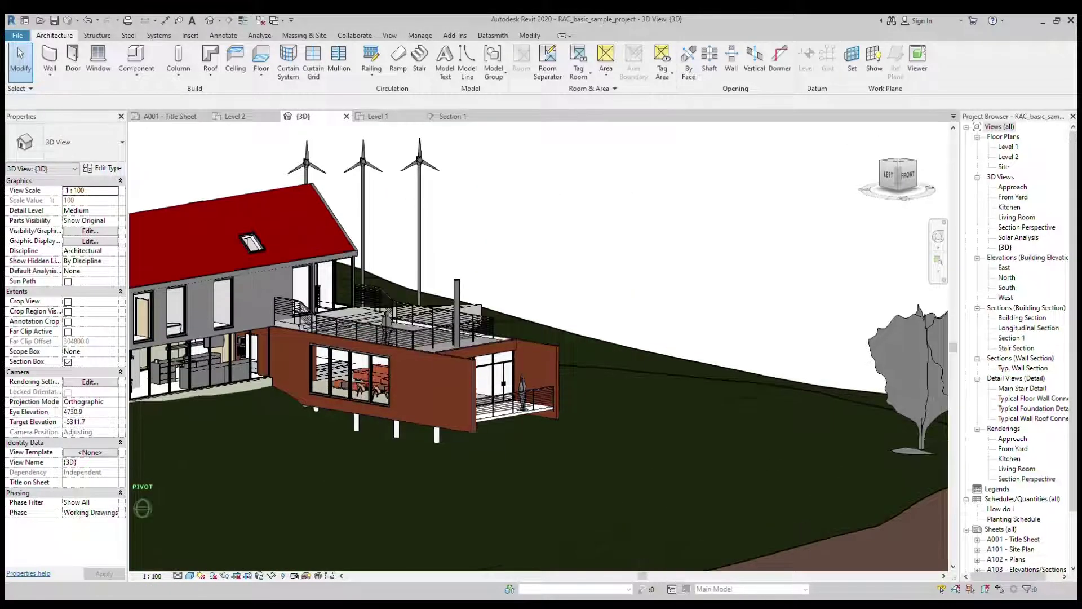
pyautogui.scroll(-2, 382, 353)
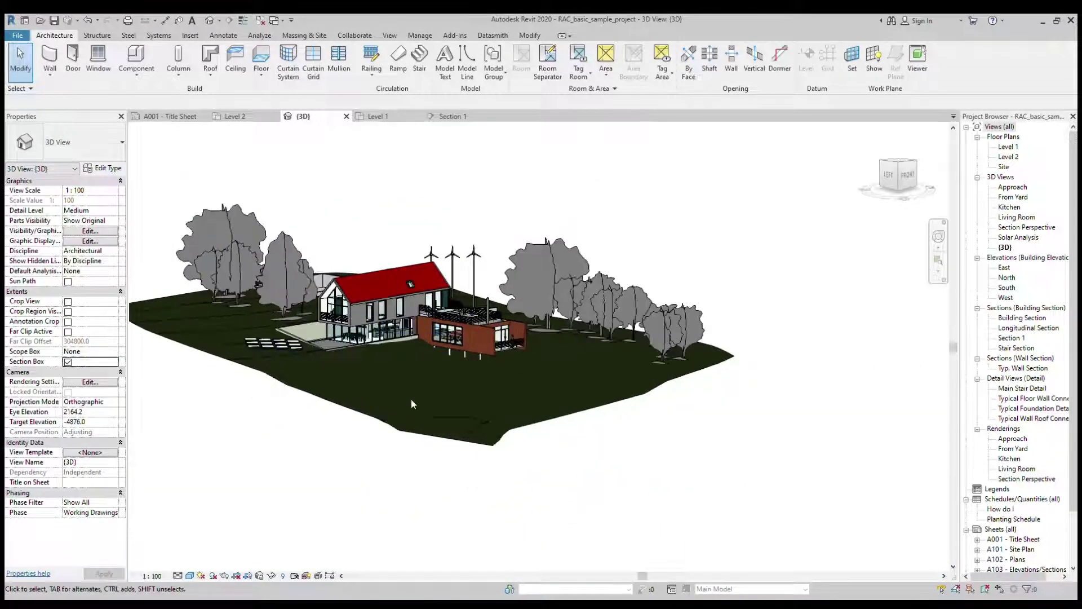
pyautogui.scroll(-3, 387, 377)
pyautogui.scroll(2, 357, 287)
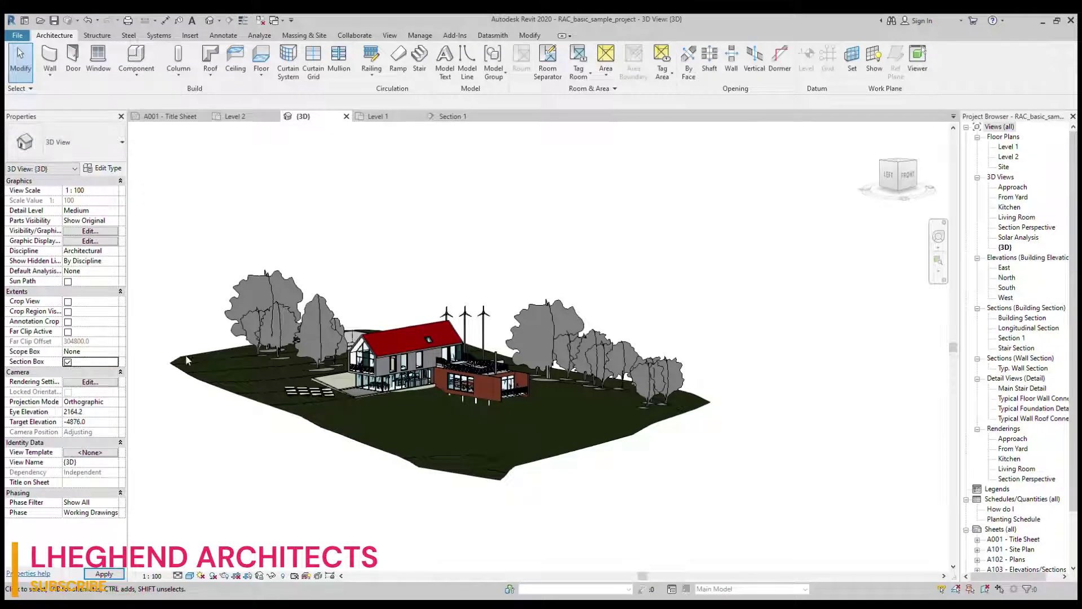
pyautogui.scroll(3, 239, 332)
pyautogui.scroll(3, 551, 366)
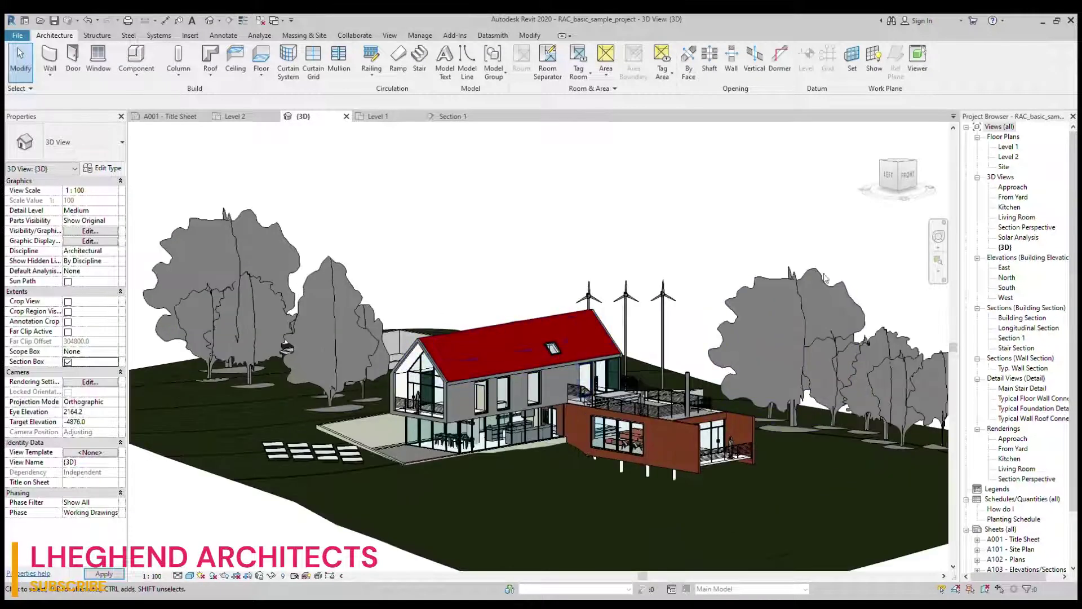
pyautogui.scroll(2, 664, 414)
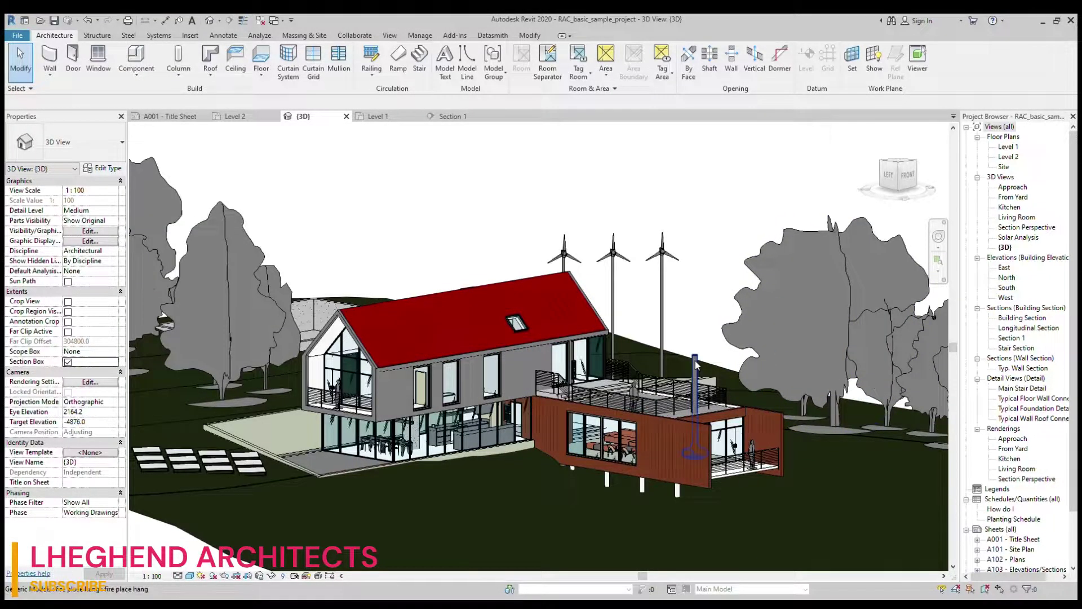